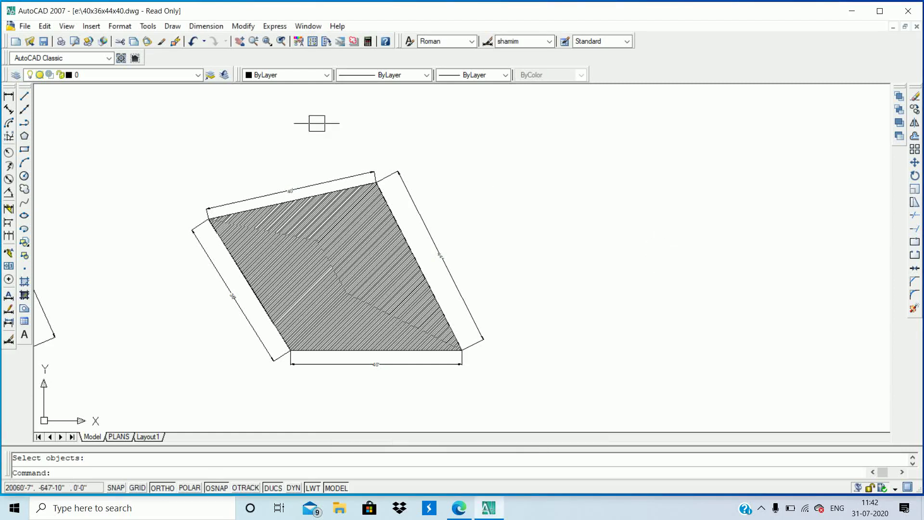
Select the example plot's hatch fill and zoom around to inspect it
click(359, 214)
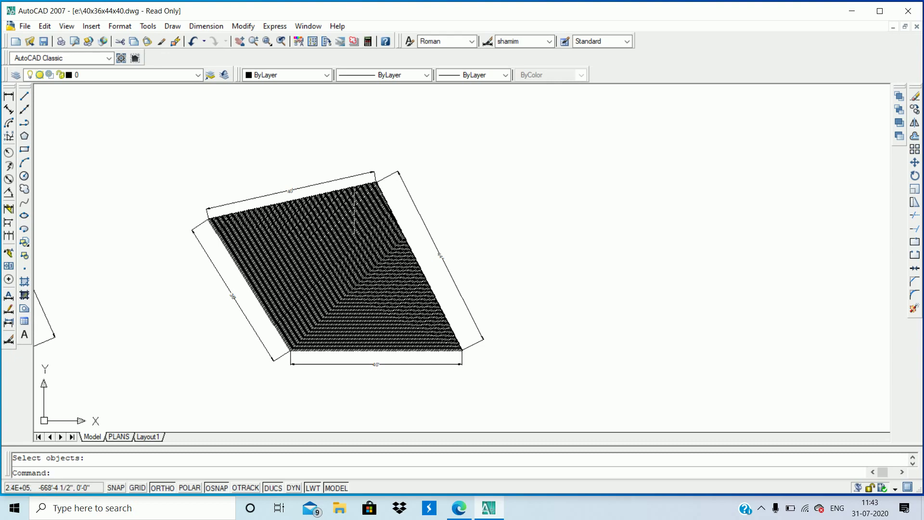
click(361, 200)
scroll(471, 205, down, 4)
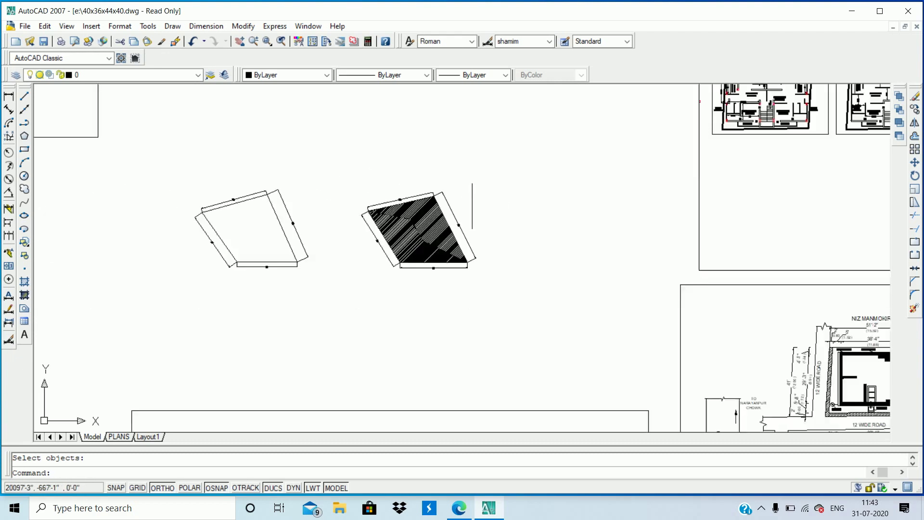
scroll(471, 205, down, 2)
scroll(366, 217, up, 3)
scroll(345, 210, up, 4)
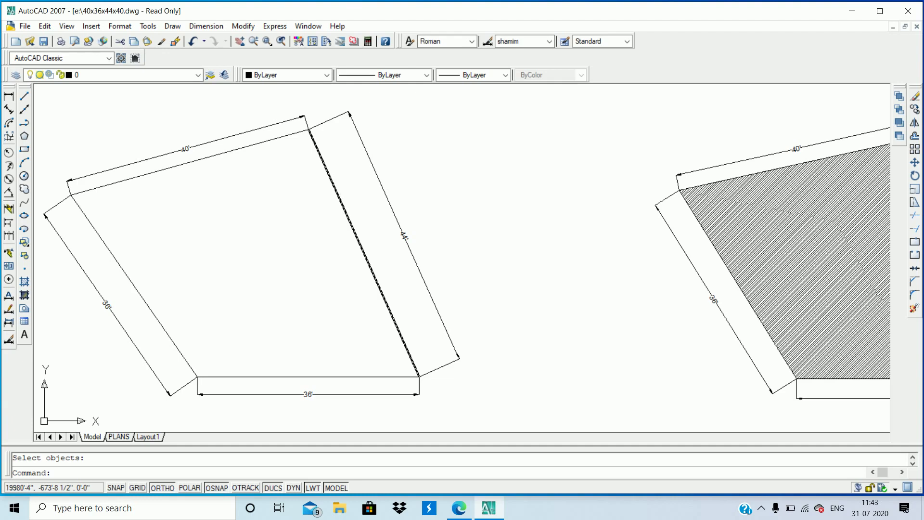
scroll(319, 208, down, 5)
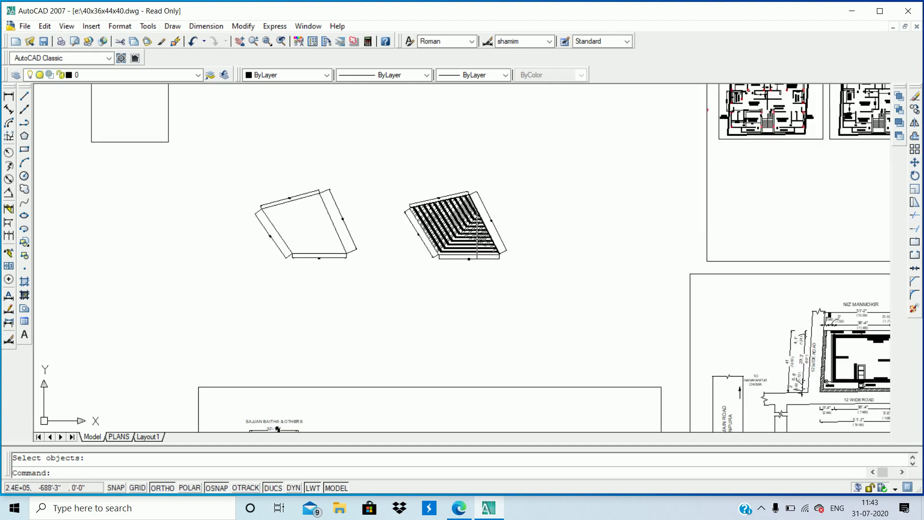
scroll(477, 235, up, 4)
scroll(381, 108, up, 4)
scroll(412, 216, down, 2)
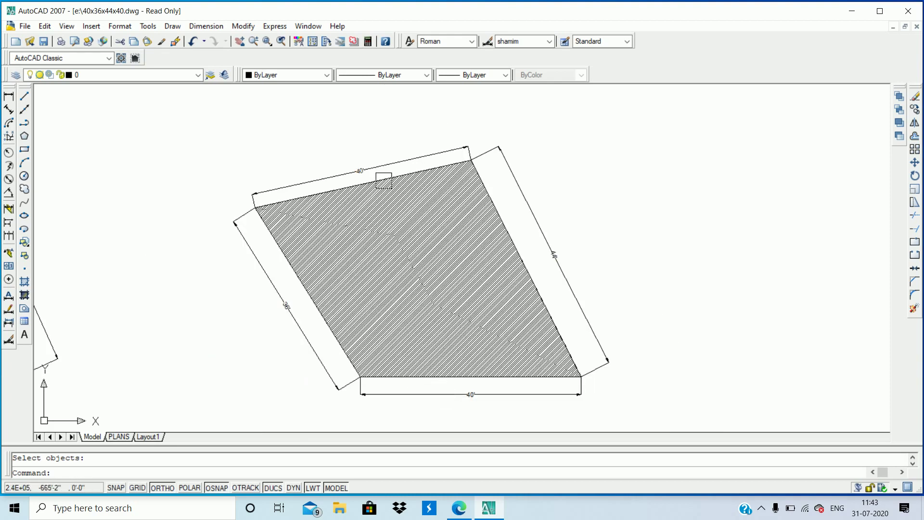
click(407, 182)
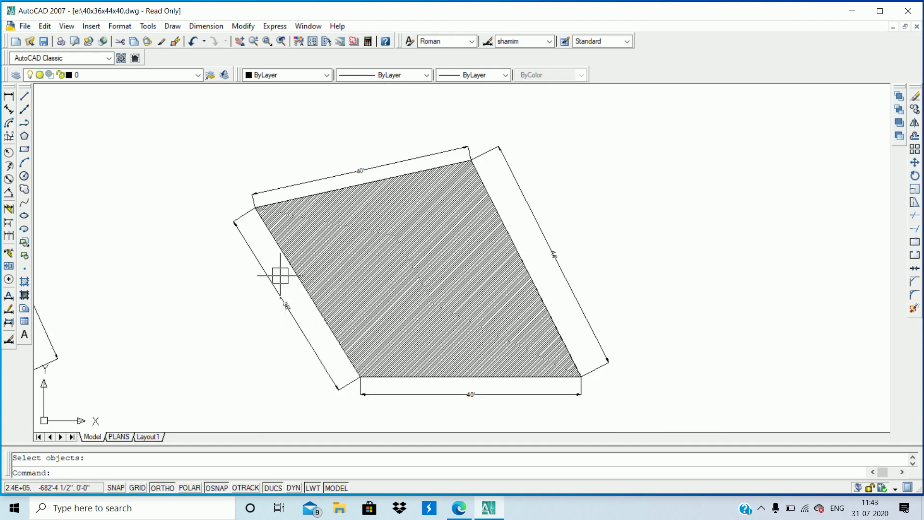
scroll(277, 274, down, 1)
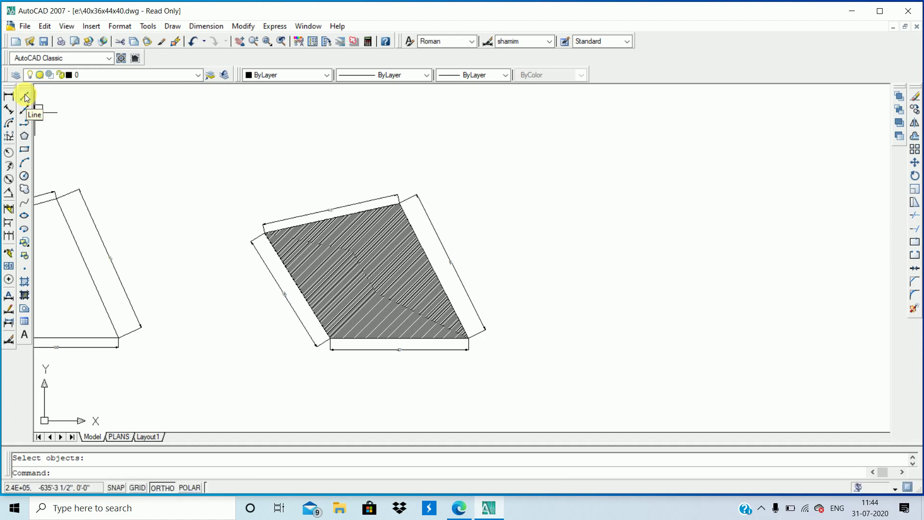
Draw a horizontal 40' base line to the right of the example plot
click(27, 98)
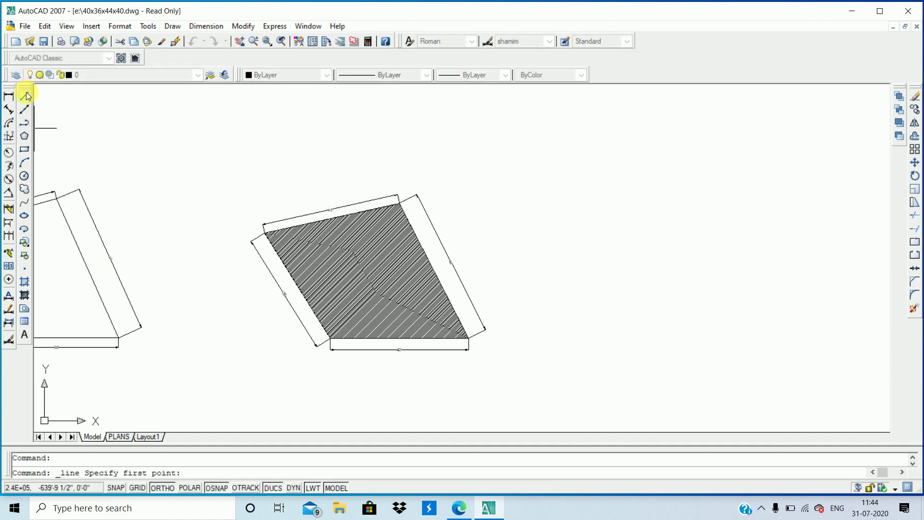
scroll(397, 344, up, 5)
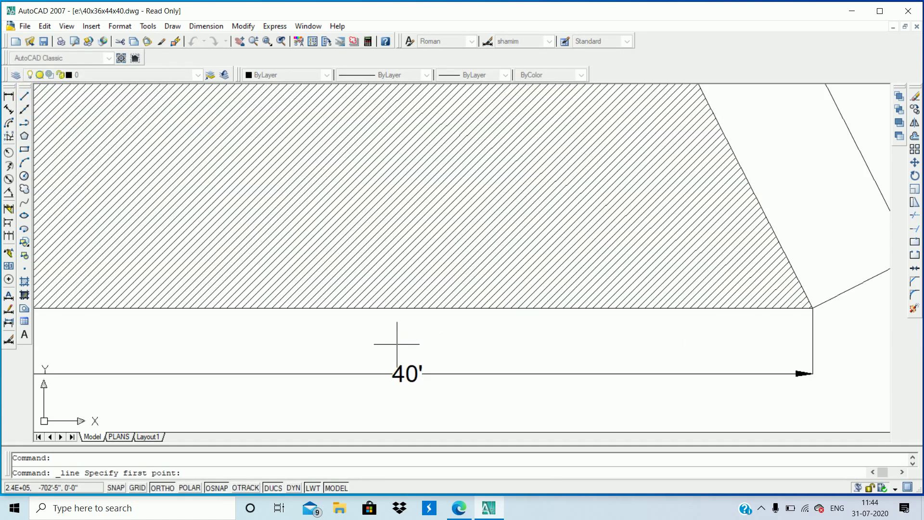
scroll(397, 345, down, 5)
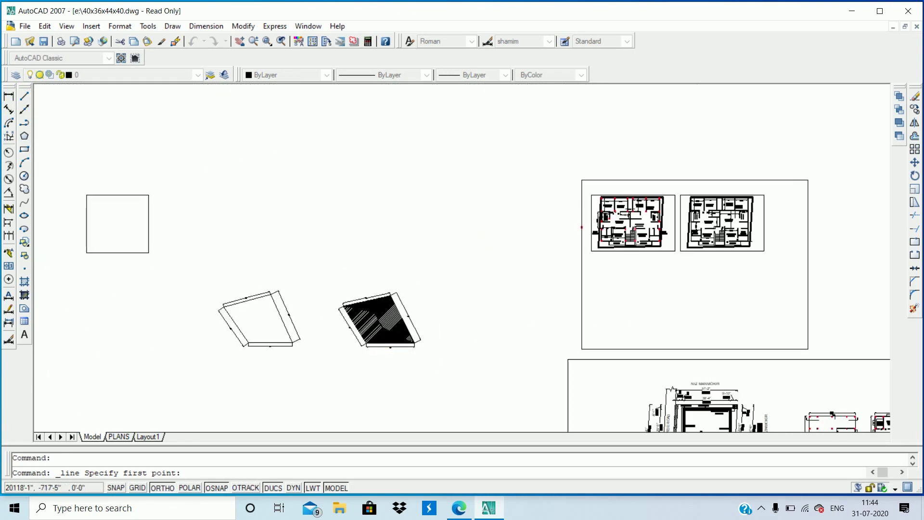
scroll(490, 341, up, 2)
click(482, 323)
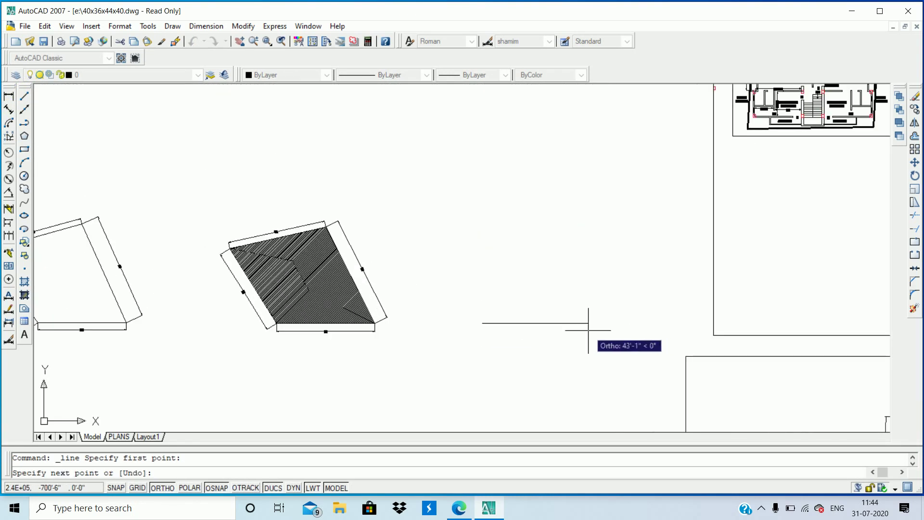
text(40)
key(Return)
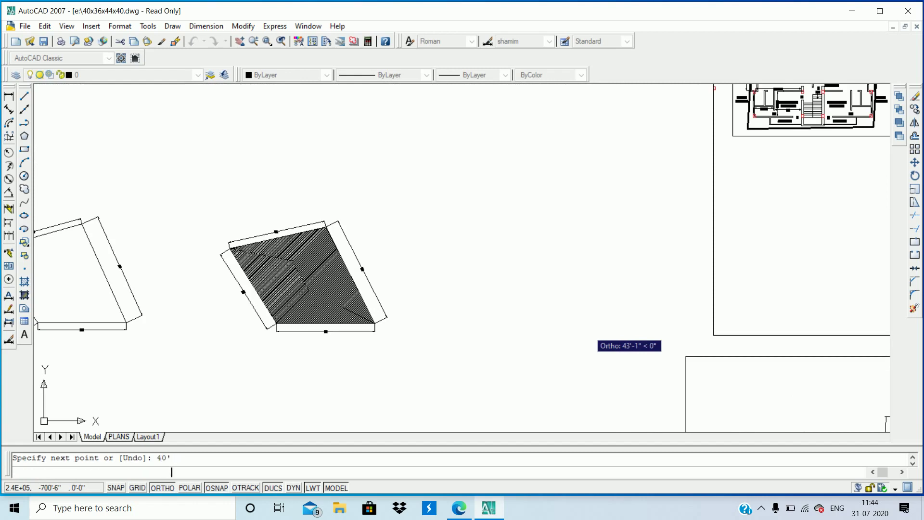
key(Return)
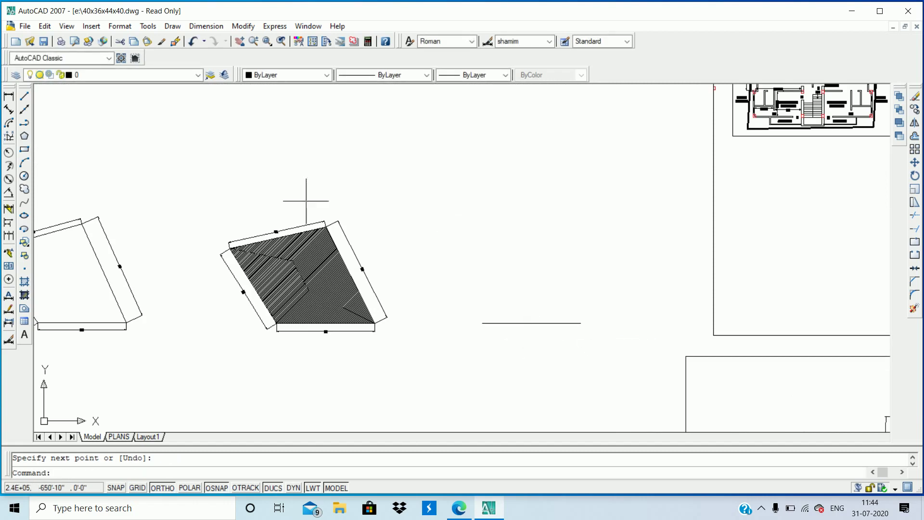
scroll(361, 262, up, 3)
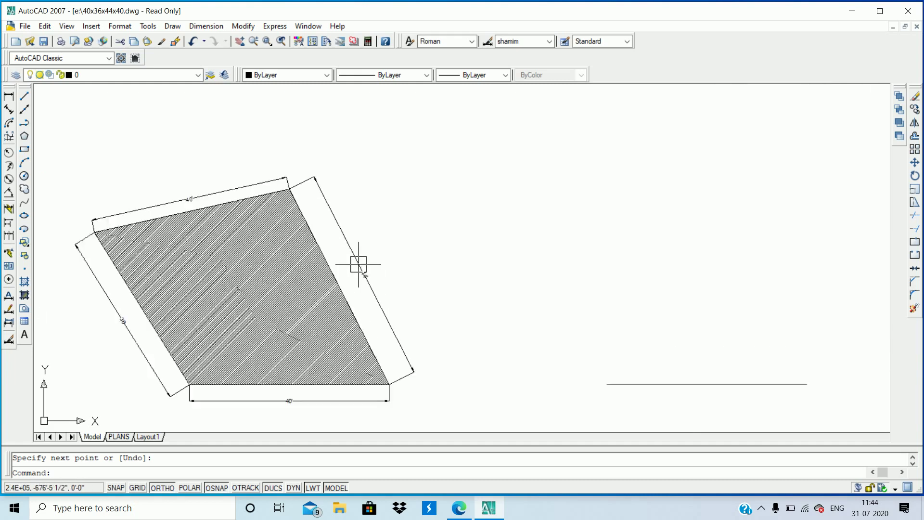
scroll(359, 270, up, 4)
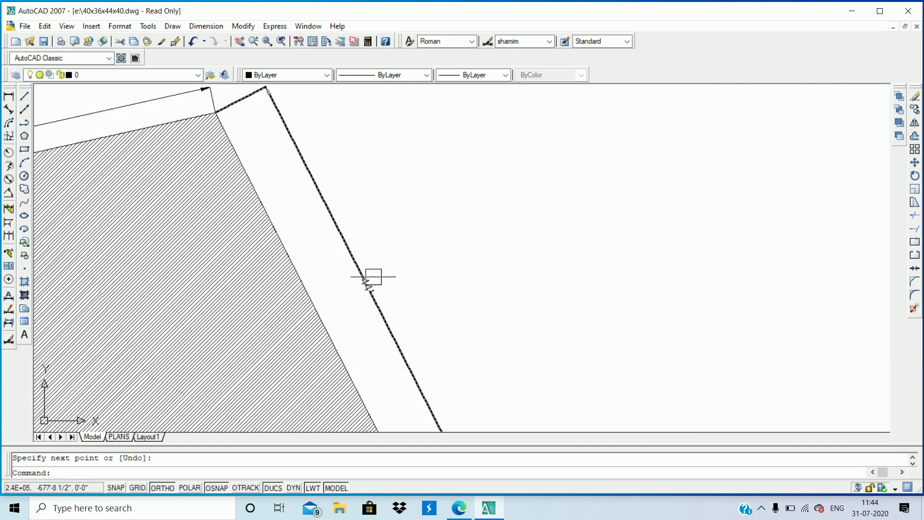
scroll(365, 277, down, 5)
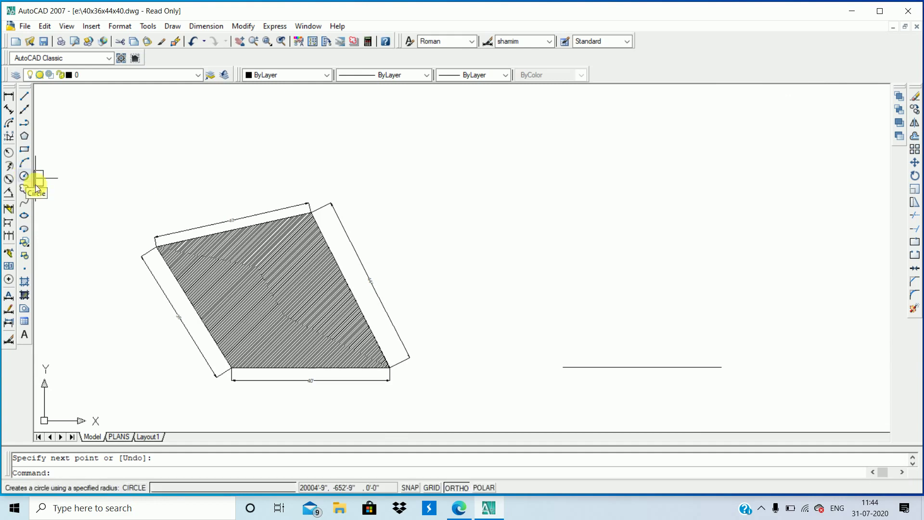
Draw a 44'-radius circle centred on the base line's right end
click(25, 177)
scroll(739, 382, up, 3)
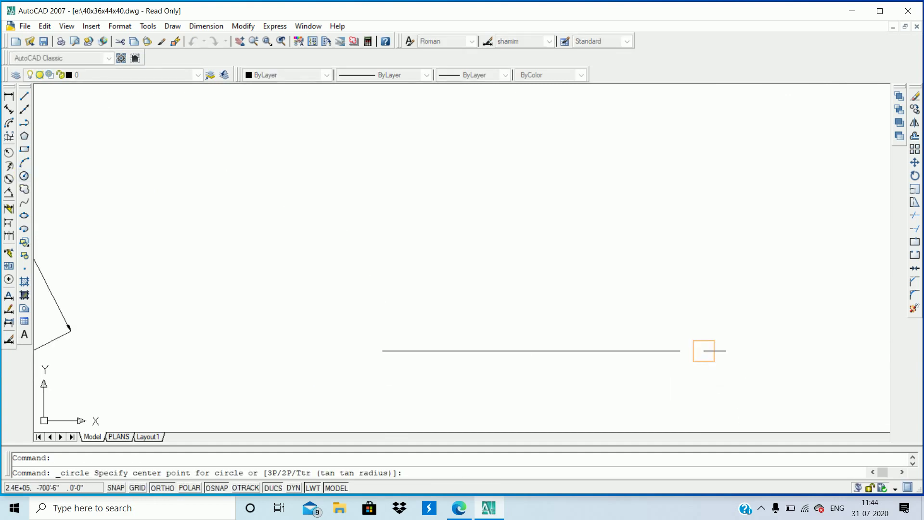
click(704, 351)
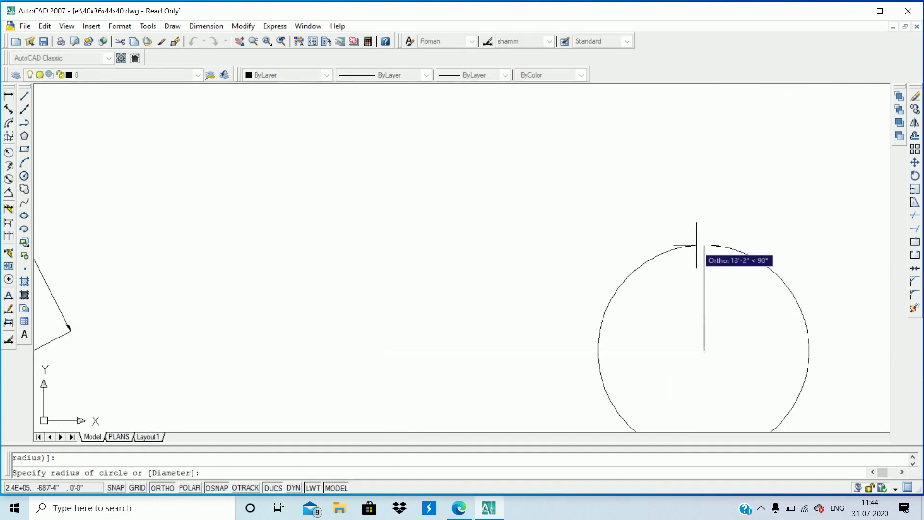
text(44')
key(Return)
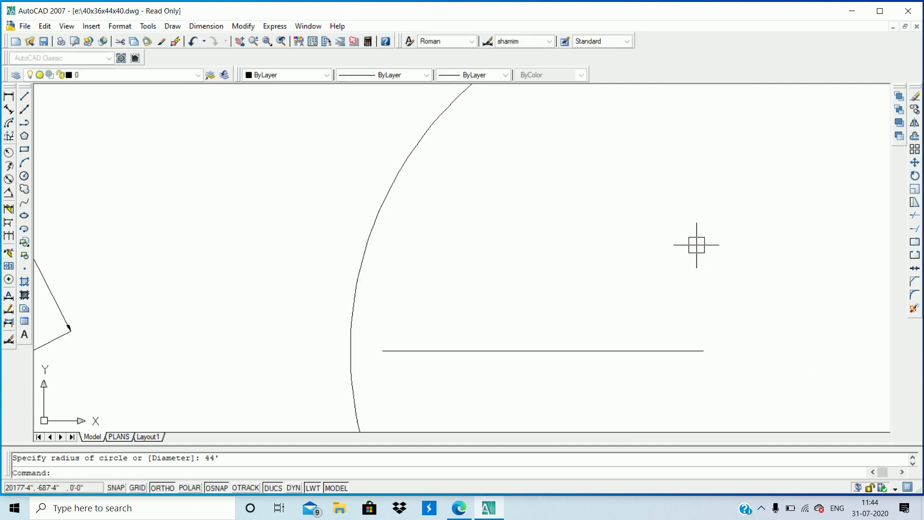
scroll(586, 305, down, 4)
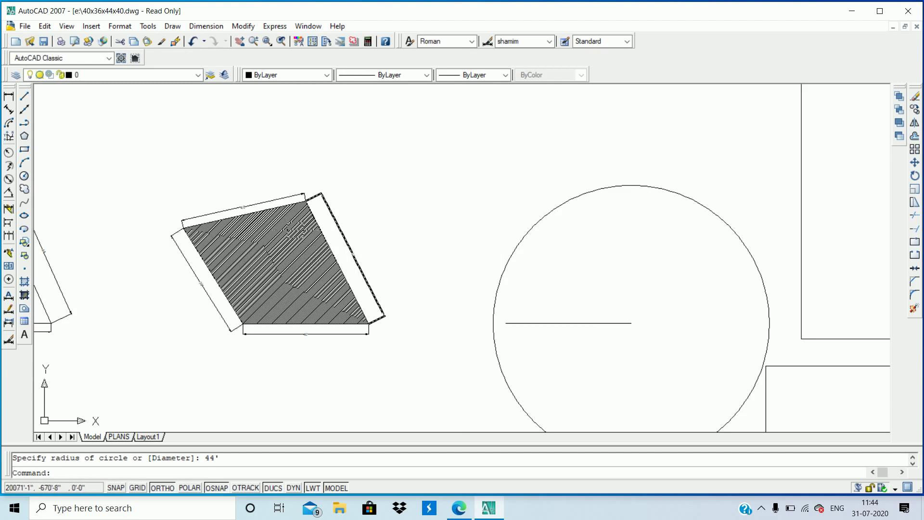
scroll(346, 262, up, 2)
scroll(293, 192, up, 2)
scroll(328, 226, up, 1)
scroll(327, 226, down, 5)
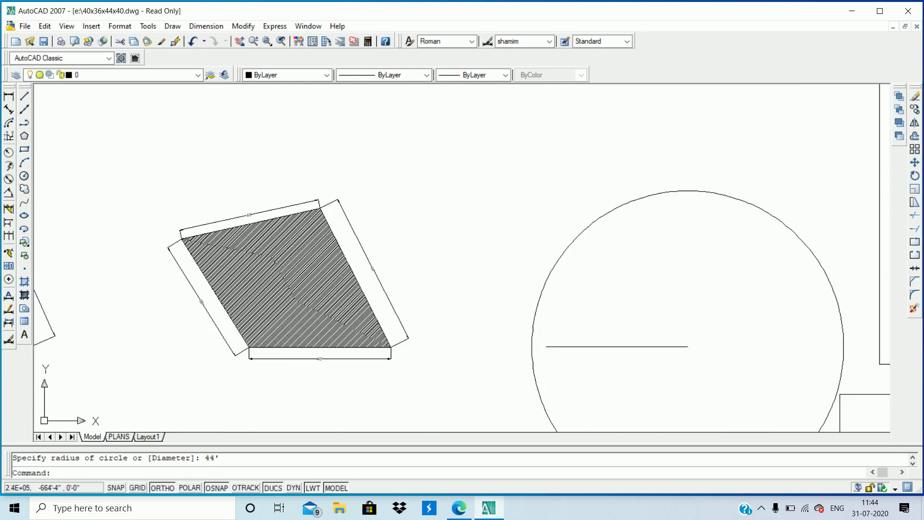
scroll(269, 355, up, 4)
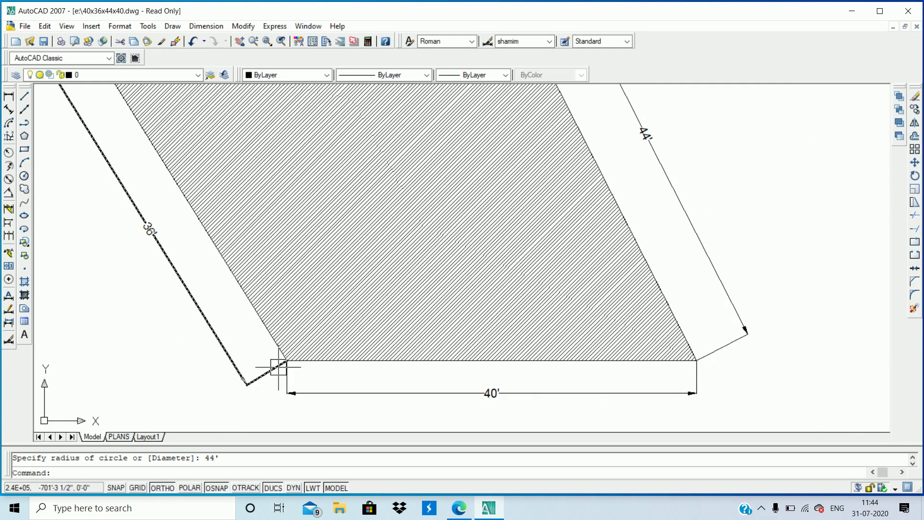
scroll(273, 368, up, 3)
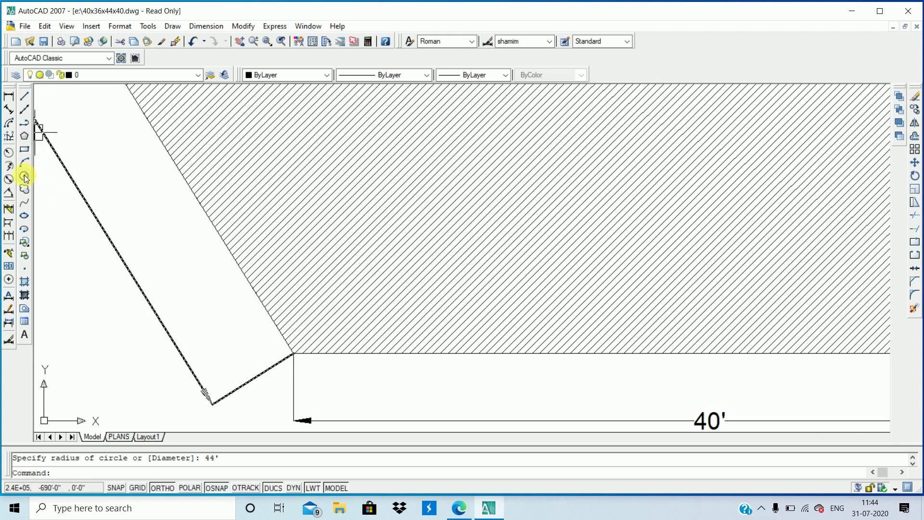
Draw a second 44'-radius circle centred on the base line's left end
click(25, 176)
scroll(150, 195, down, 5)
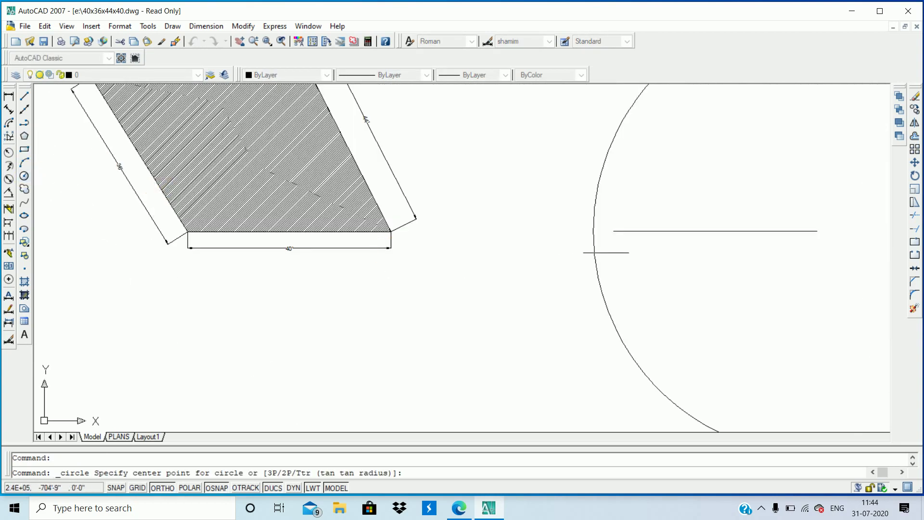
click(609, 231)
scroll(543, 280, down, 5)
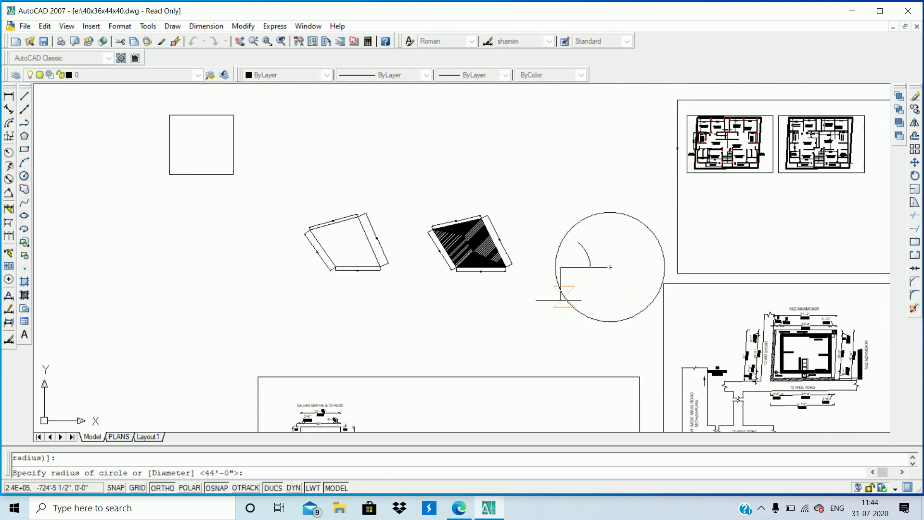
scroll(571, 318, up, 2)
text(44')
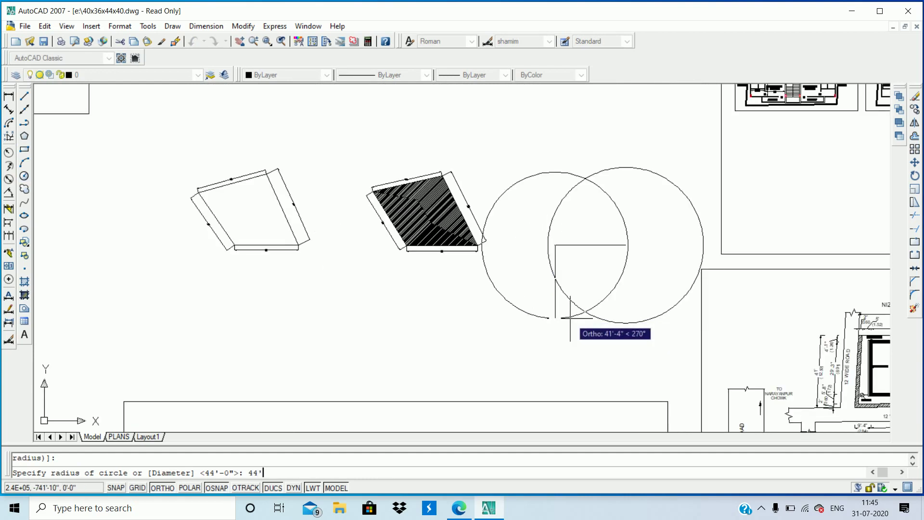
key(Return)
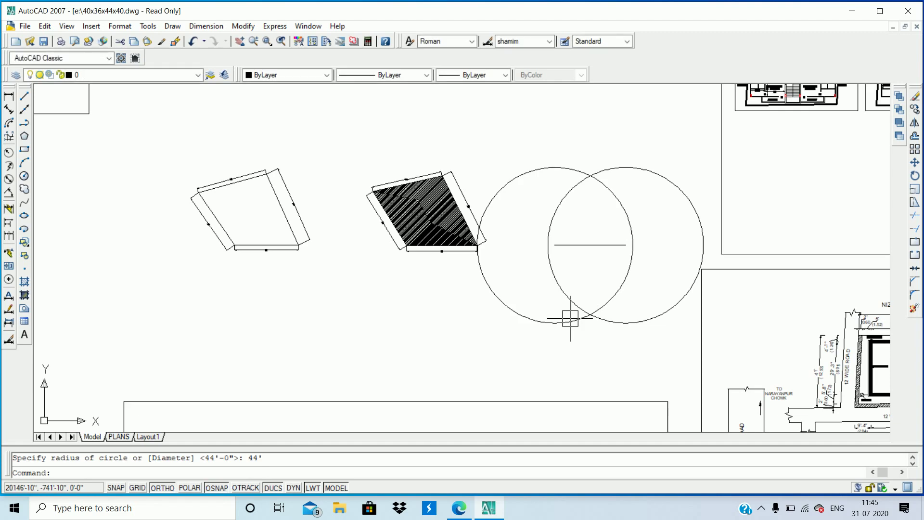
scroll(609, 196, up, 2)
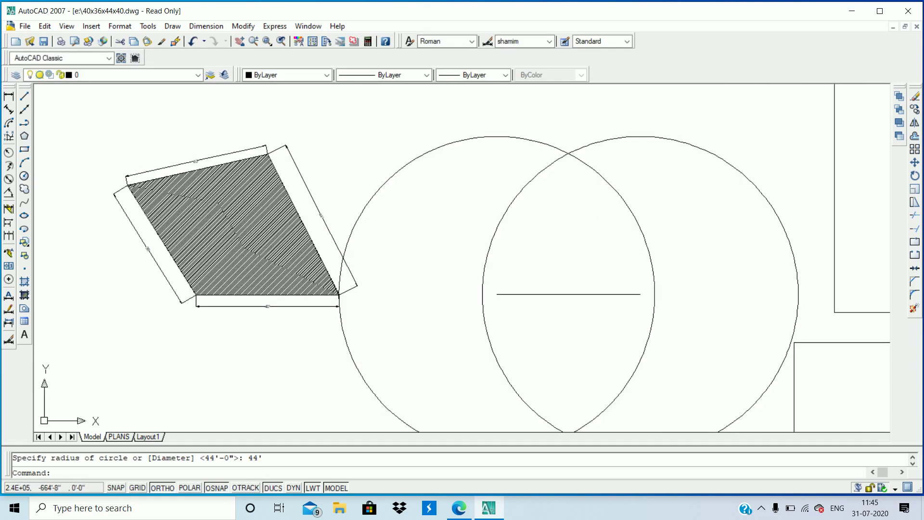
Draw a slanted side from the circles' top intersection down to the base line's end
click(21, 97)
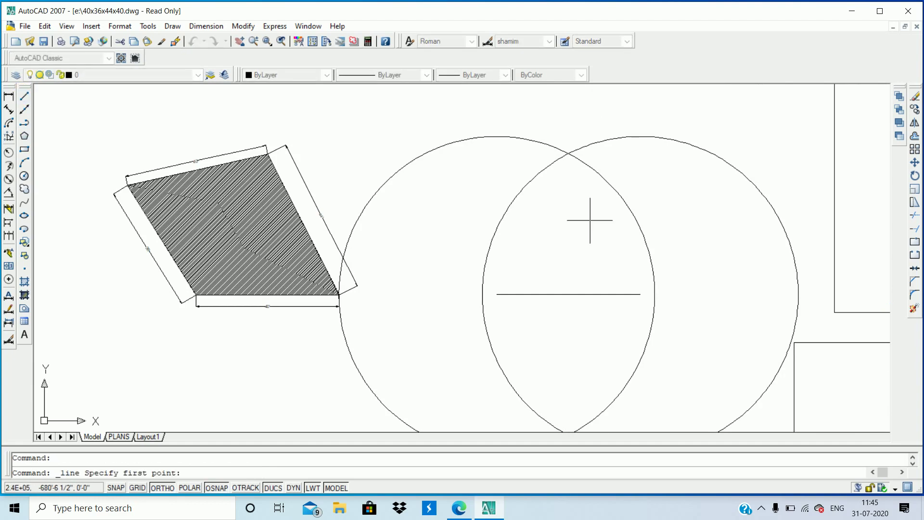
click(568, 153)
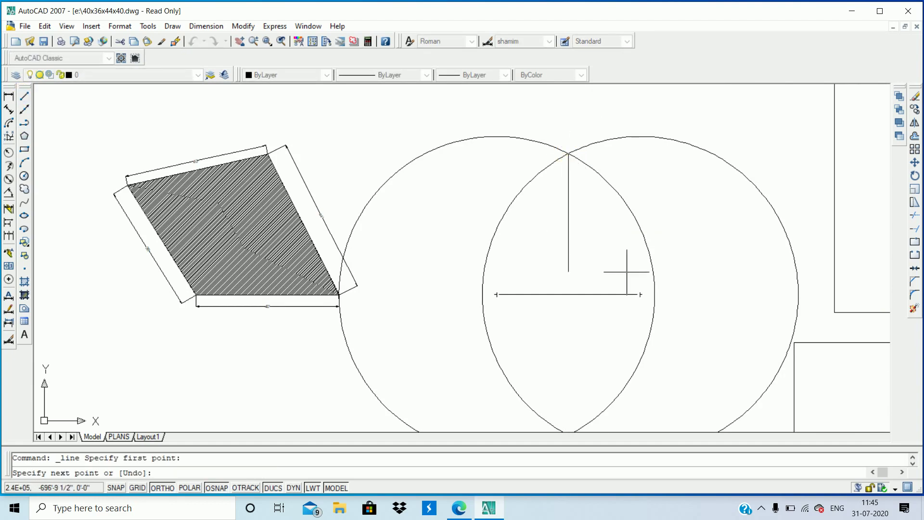
scroll(640, 294, up, 2)
scroll(640, 294, up, 1)
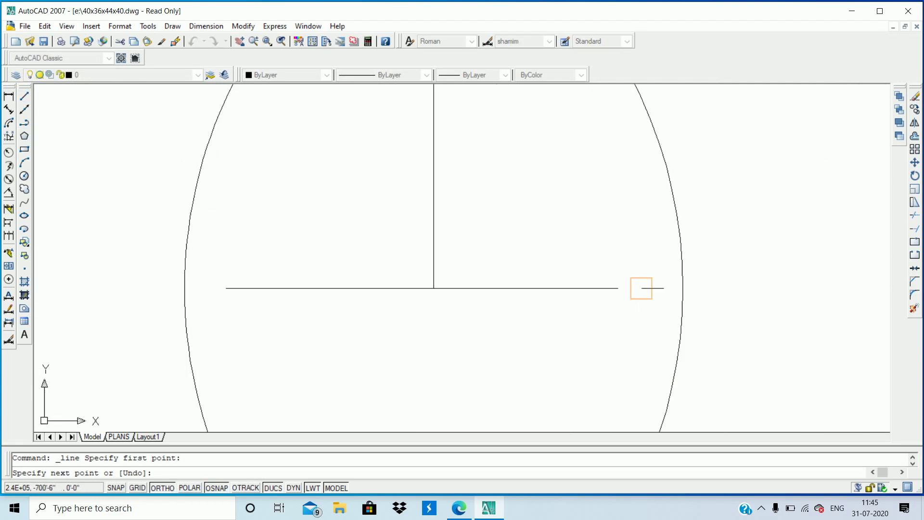
click(642, 288)
key(Return)
scroll(610, 298, down, 3)
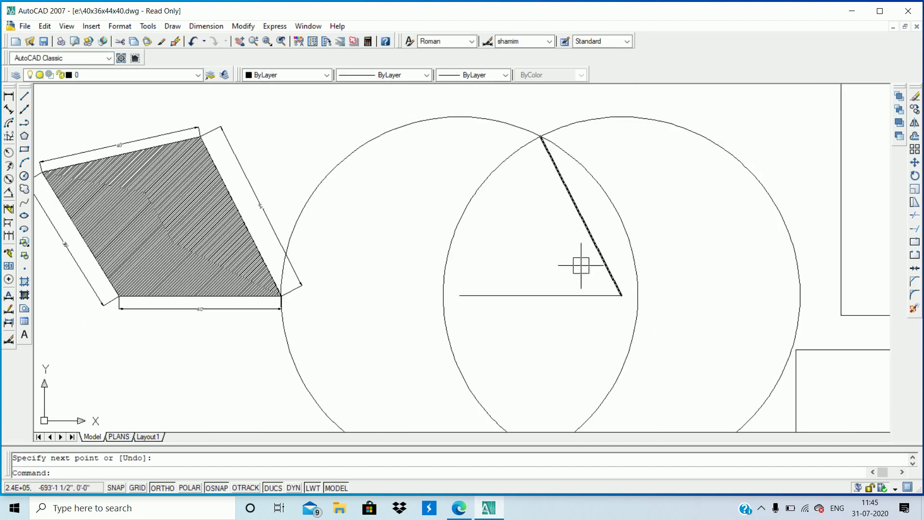
scroll(576, 257, down, 3)
scroll(436, 204, up, 2)
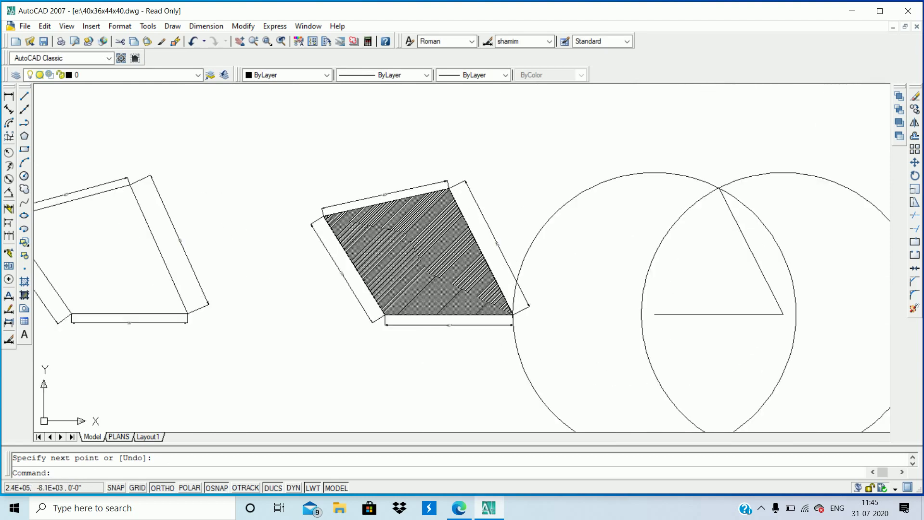
scroll(404, 192, up, 2)
scroll(380, 183, up, 2)
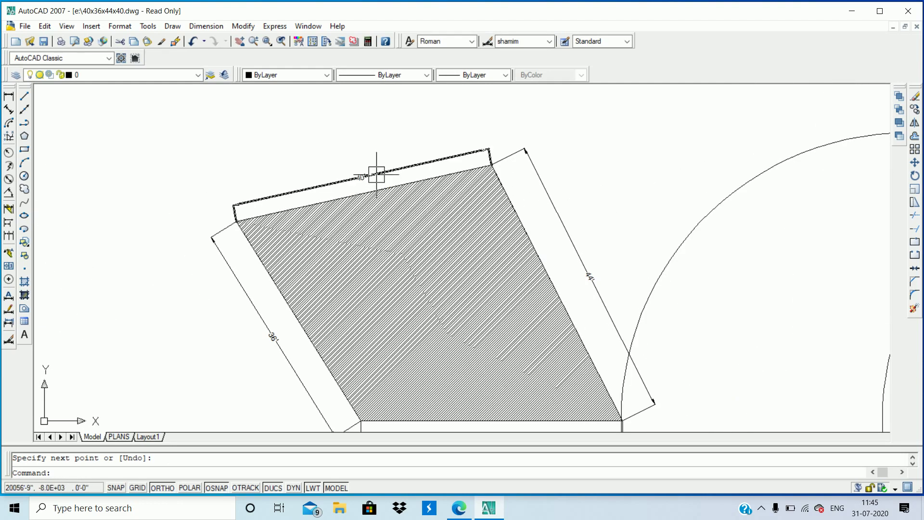
scroll(376, 174, down, 2)
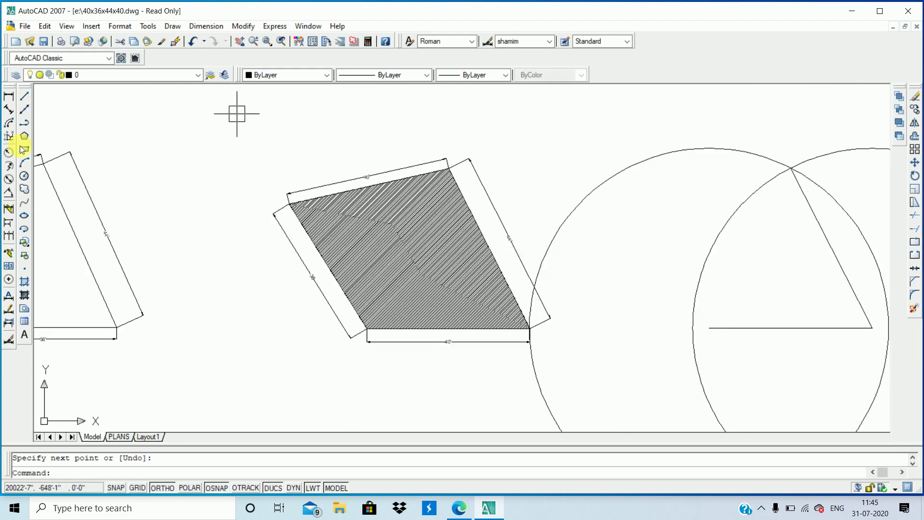
scroll(409, 188, up, 2)
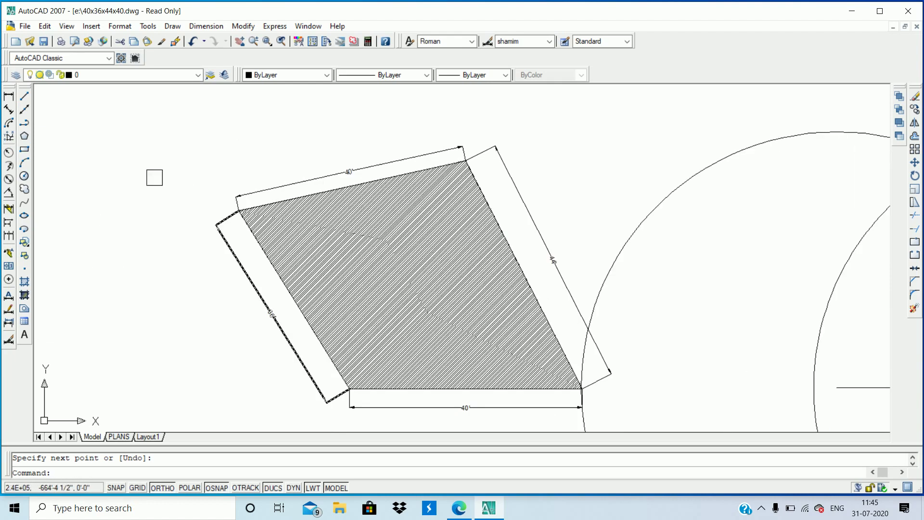
Draw a 40'-radius circle centred on the two circles' top intersection
click(24, 177)
scroll(392, 226, down, 1)
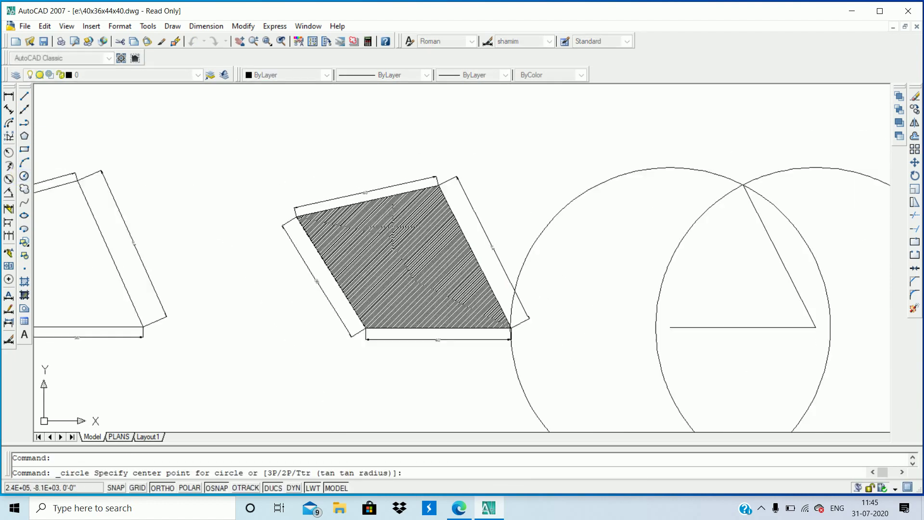
scroll(393, 226, down, 2)
scroll(613, 196, up, 1)
scroll(607, 195, up, 2)
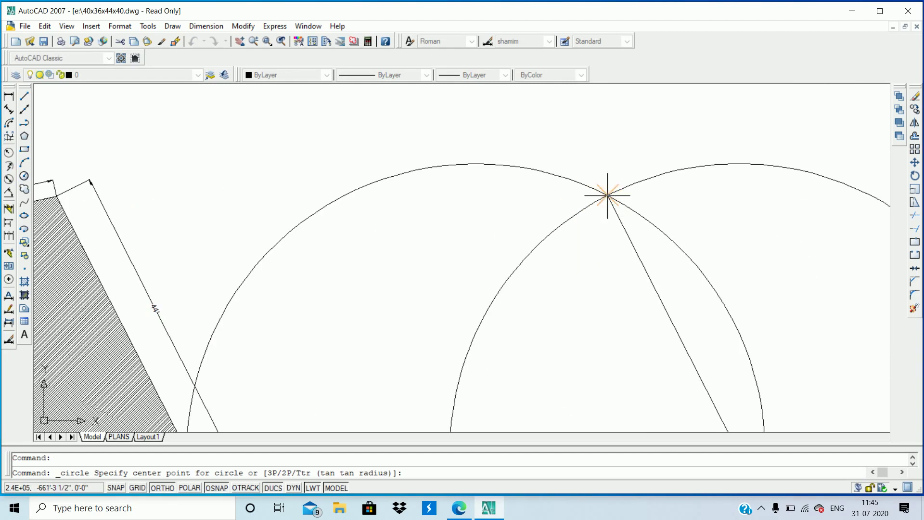
click(607, 195)
scroll(608, 195, down, 3)
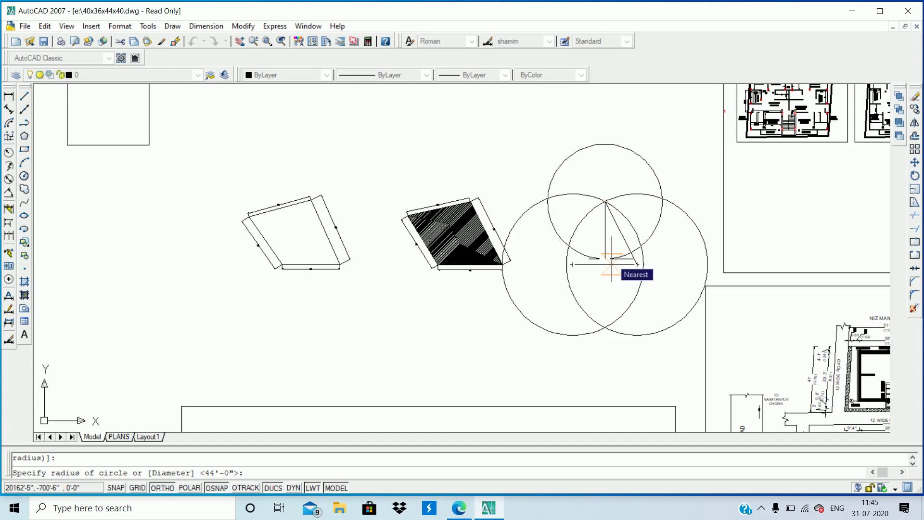
text(40')
key(Return)
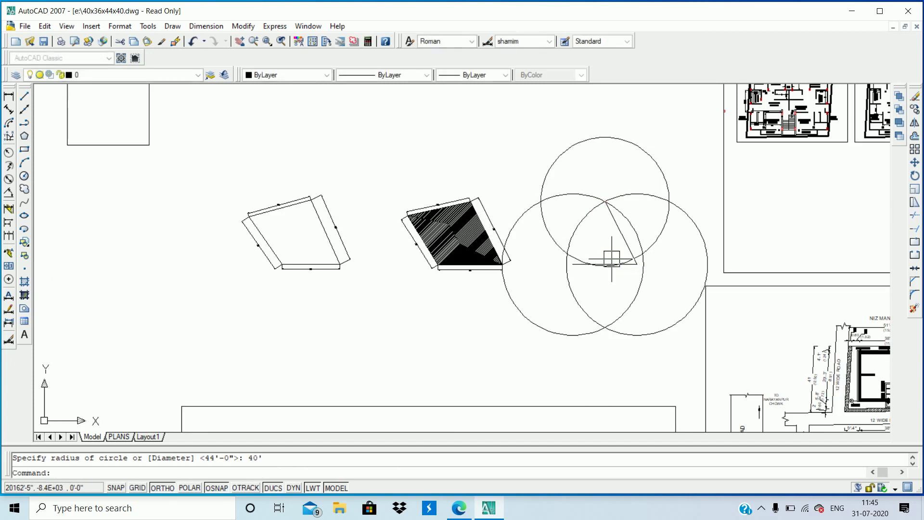
scroll(602, 249, up, 1)
text(e)
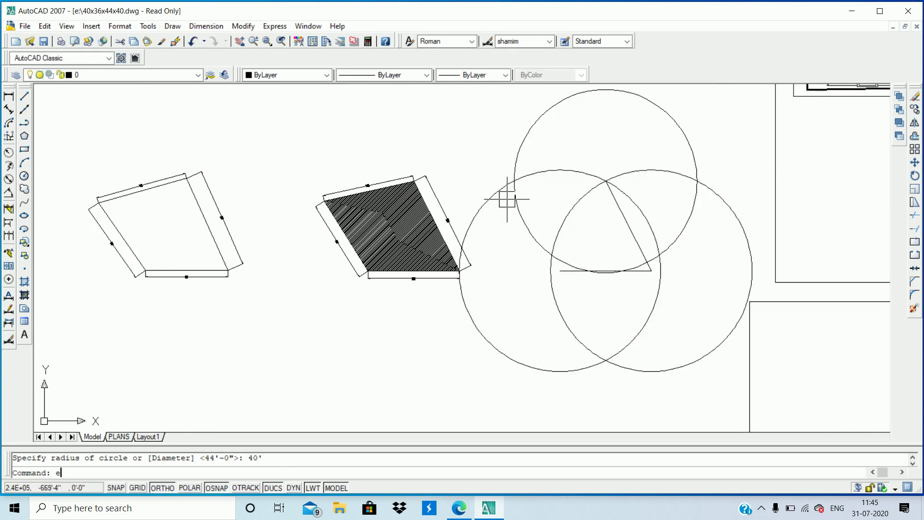
Erase both 44'-radius construction circles, keeping the 40' circle and the two sides
key(Return)
click(543, 175)
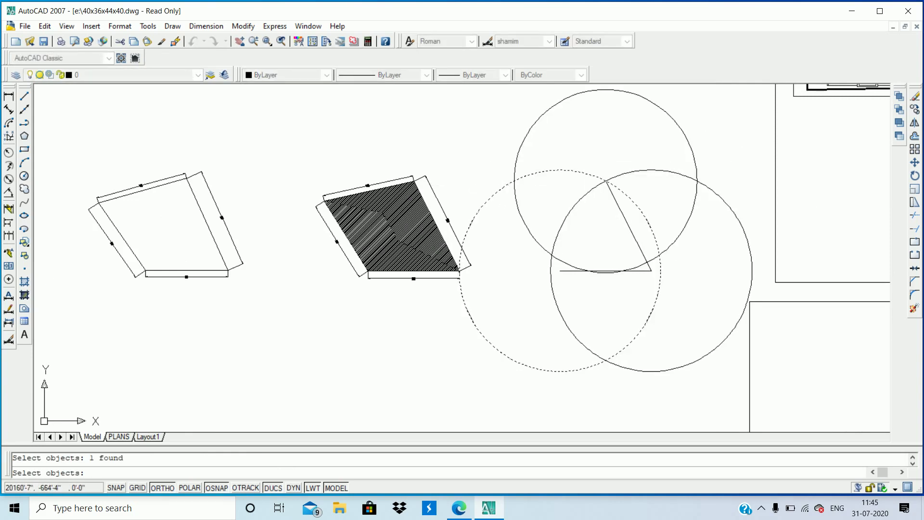
click(642, 174)
key(Return)
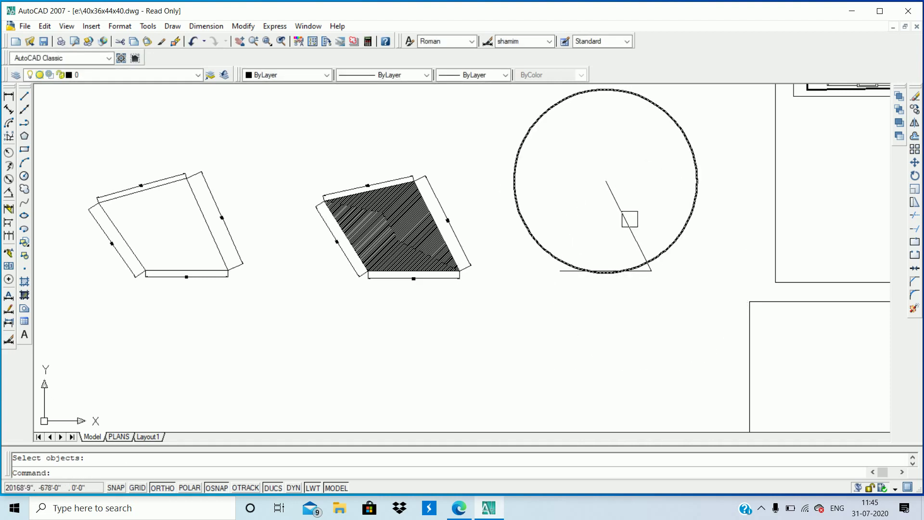
scroll(366, 197, up, 3)
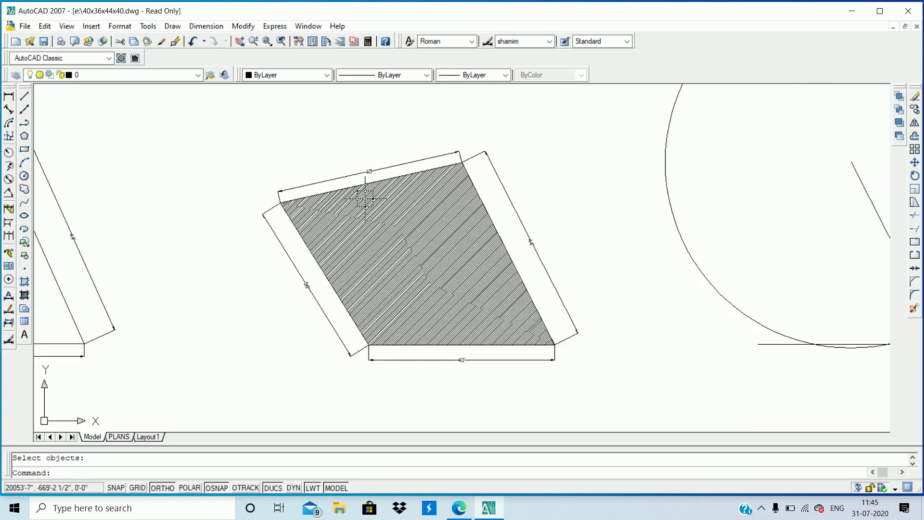
scroll(366, 198, up, 2)
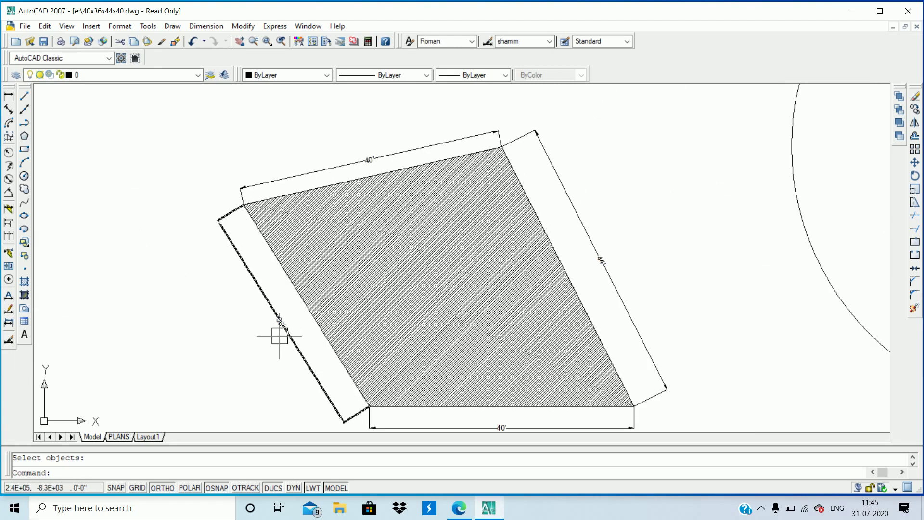
scroll(280, 336, up, 2)
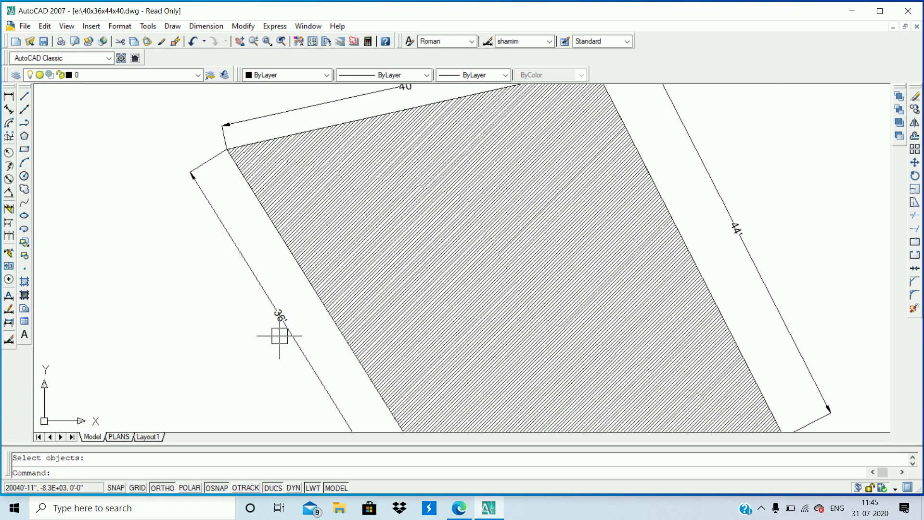
click(24, 176)
Draw a 36'-radius circle centred on the base line's left end
scroll(299, 202, down, 6)
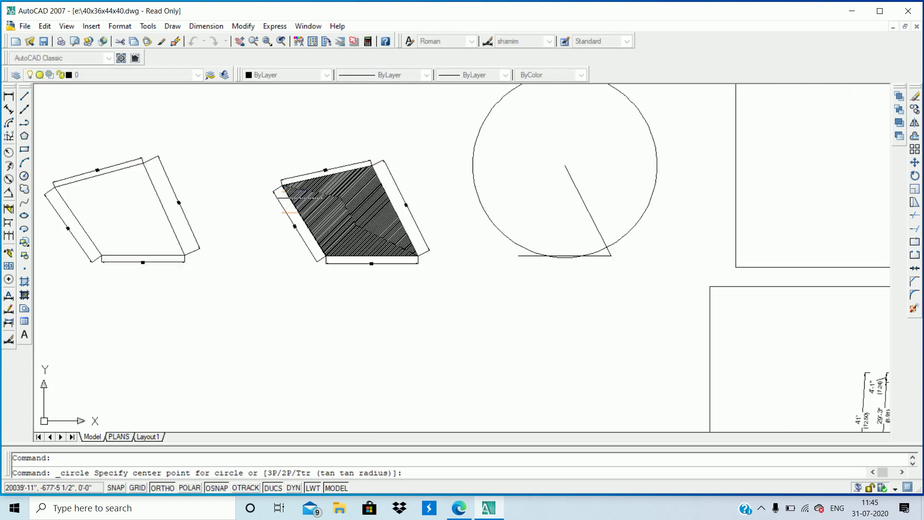
scroll(495, 248, up, 5)
click(537, 248)
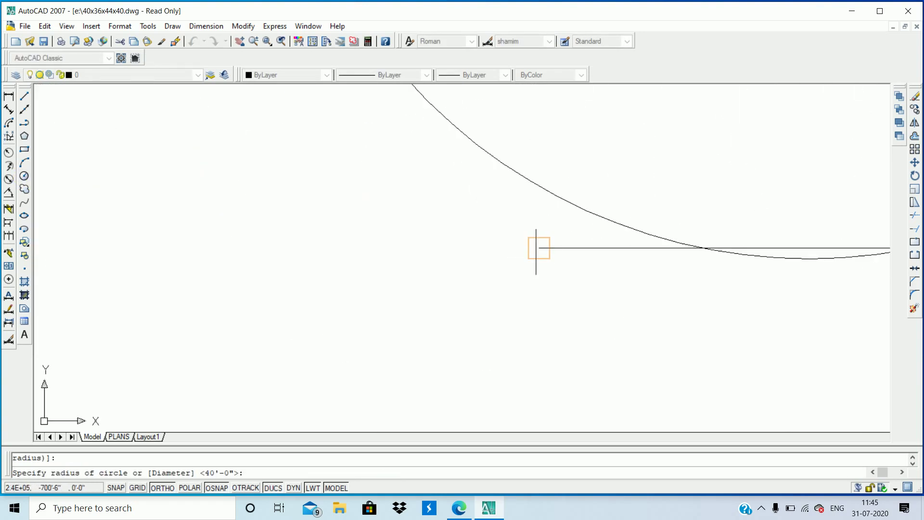
scroll(530, 260, down, 3)
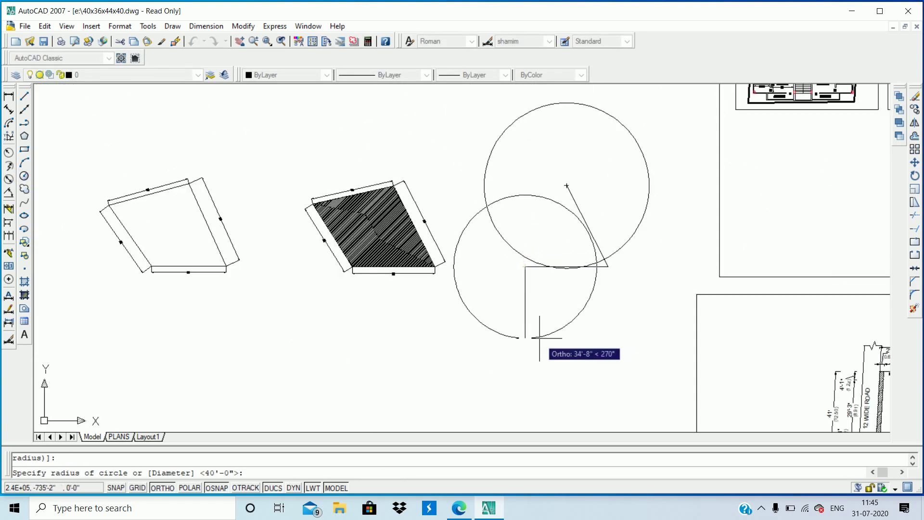
text(36')
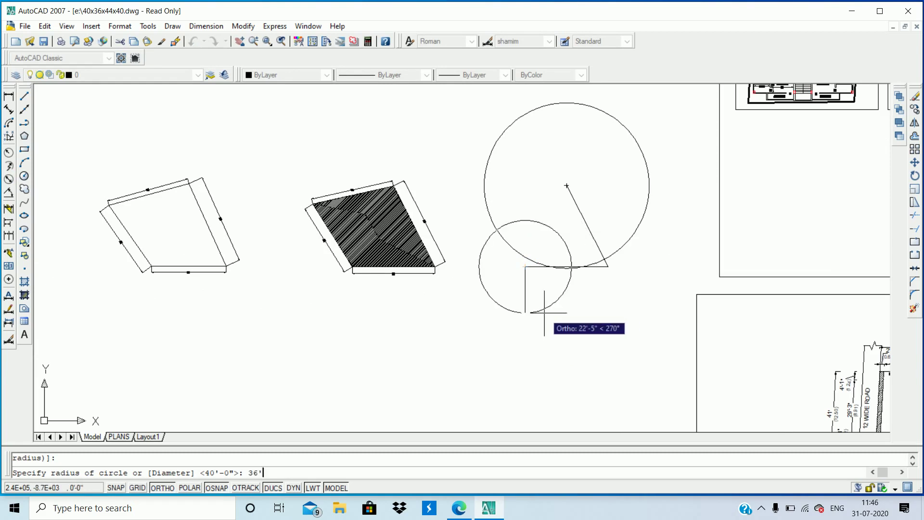
key(Return)
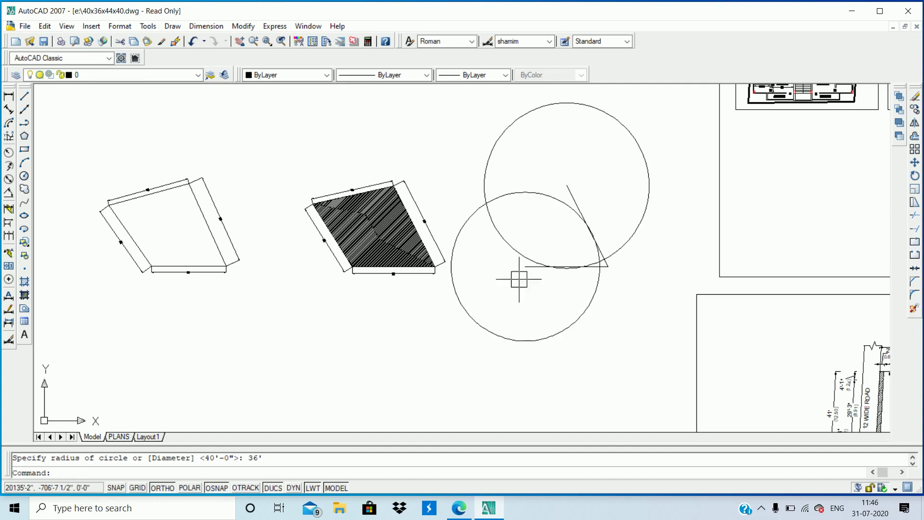
scroll(518, 279, up, 2)
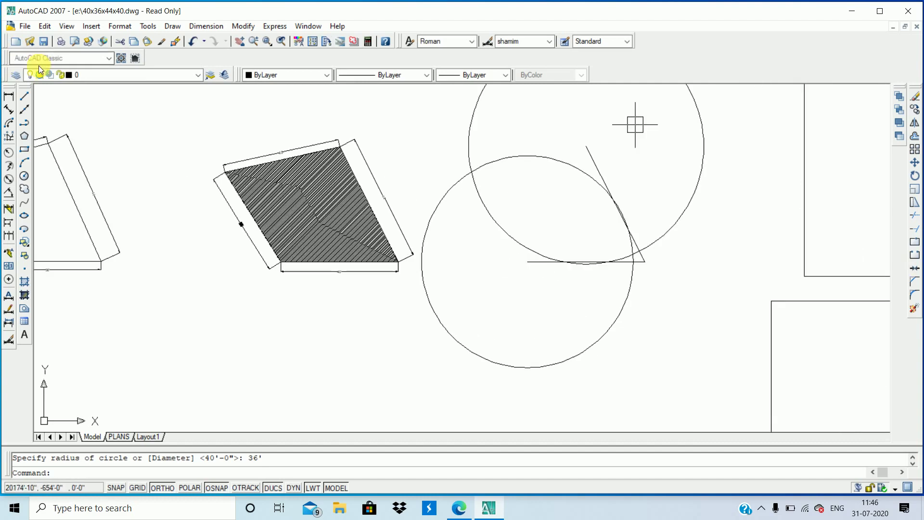
Draw two sides from the slanted side's top, through the circles' crossing, to the base's left end
click(25, 96)
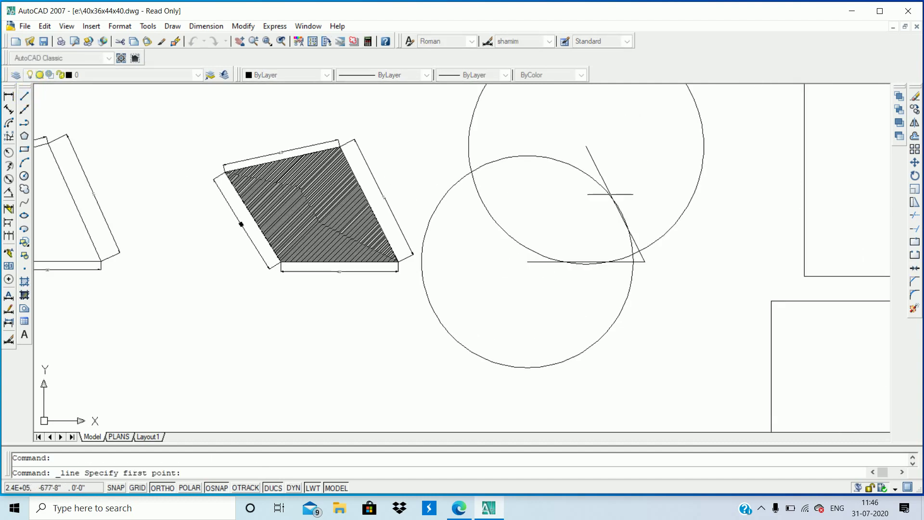
click(586, 146)
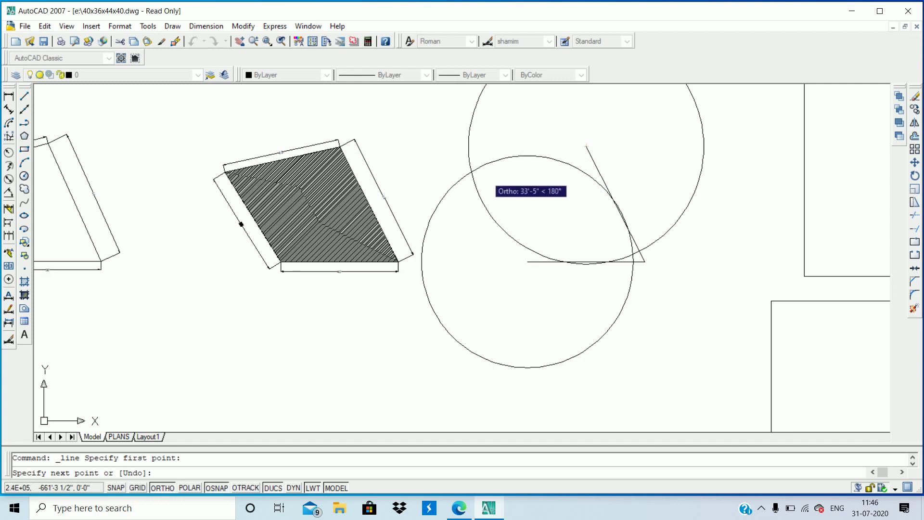
scroll(482, 173, up, 4)
click(439, 157)
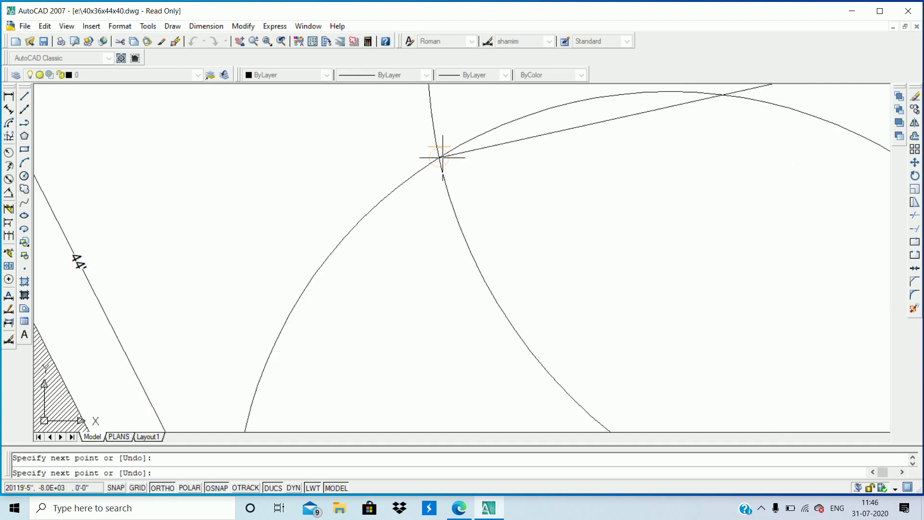
scroll(440, 157, down, 2)
scroll(440, 157, down, 1)
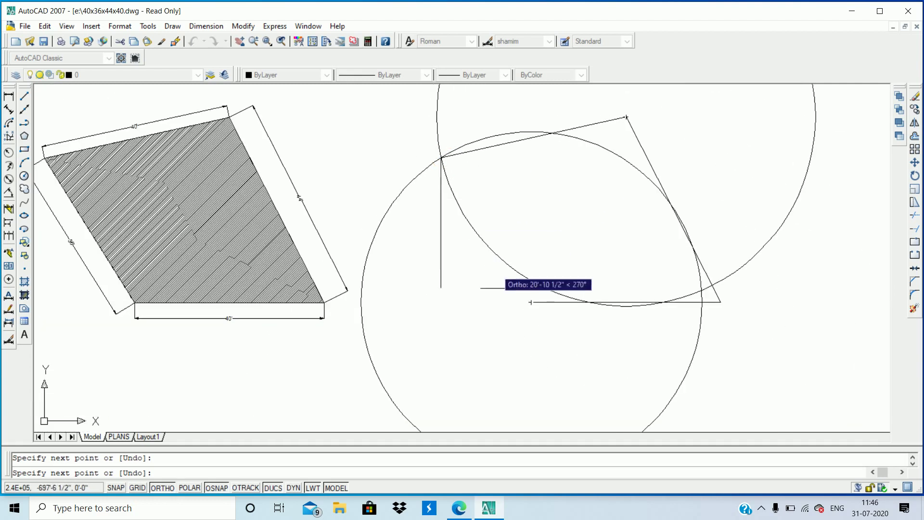
scroll(531, 299, up, 4)
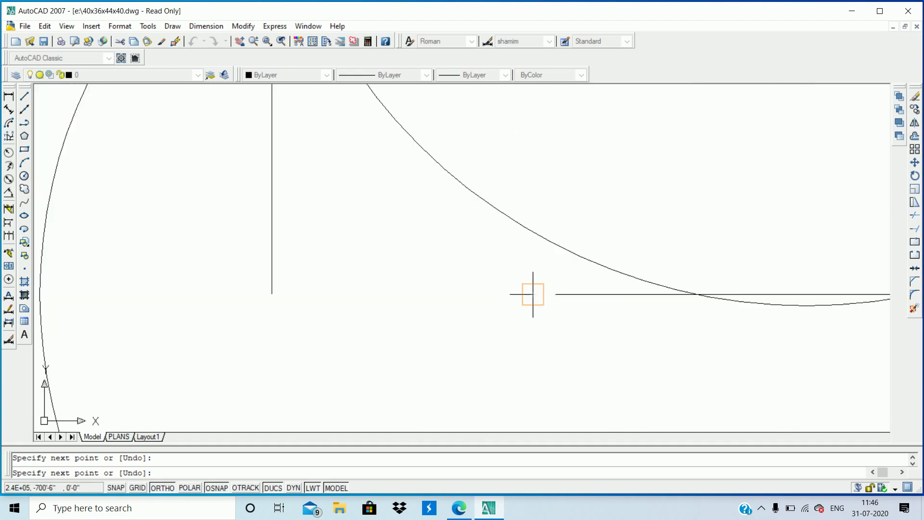
click(526, 294)
key(Return)
scroll(525, 289, down, 4)
text(e)
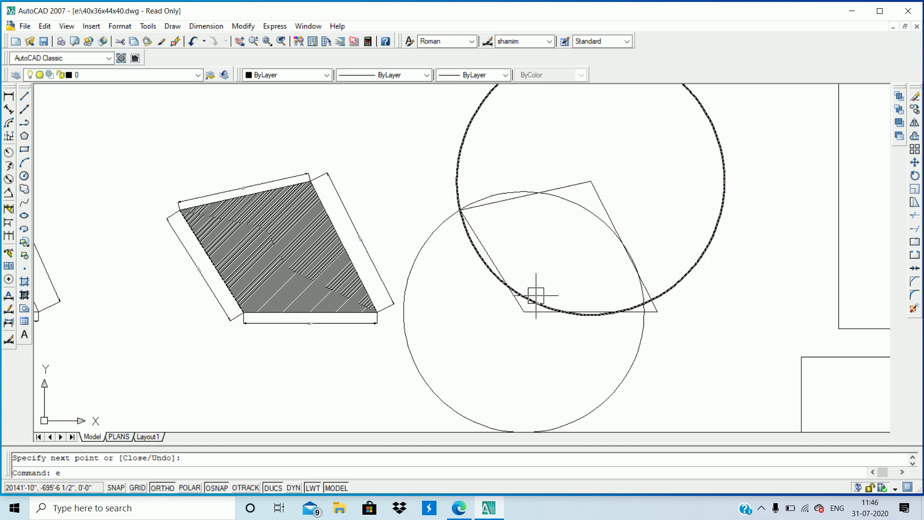
Erase the two remaining construction circles
key(Return)
click(422, 246)
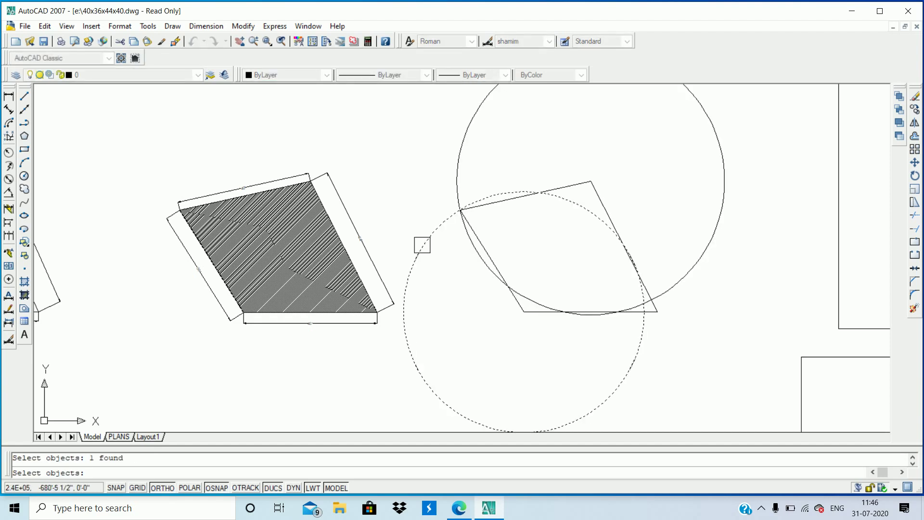
click(455, 196)
key(Return)
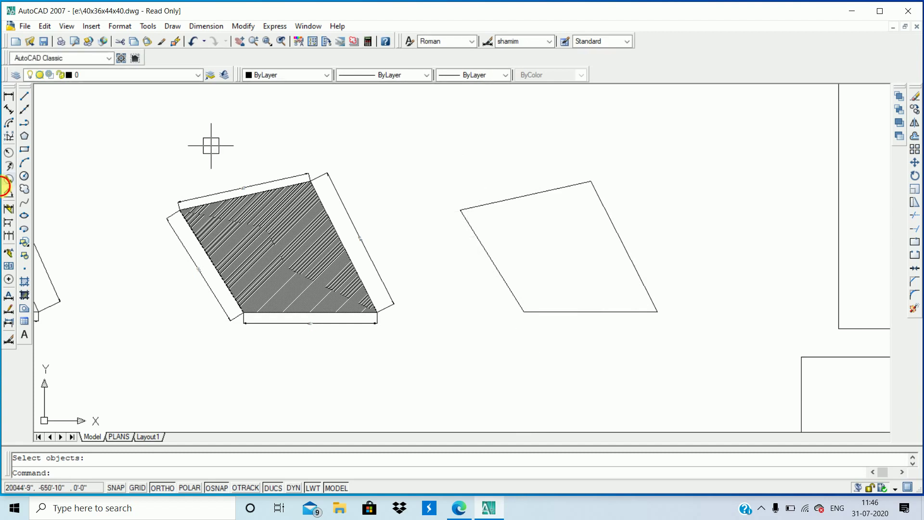
Add a 40' aligned dimension below the plot's bottom side
click(8, 111)
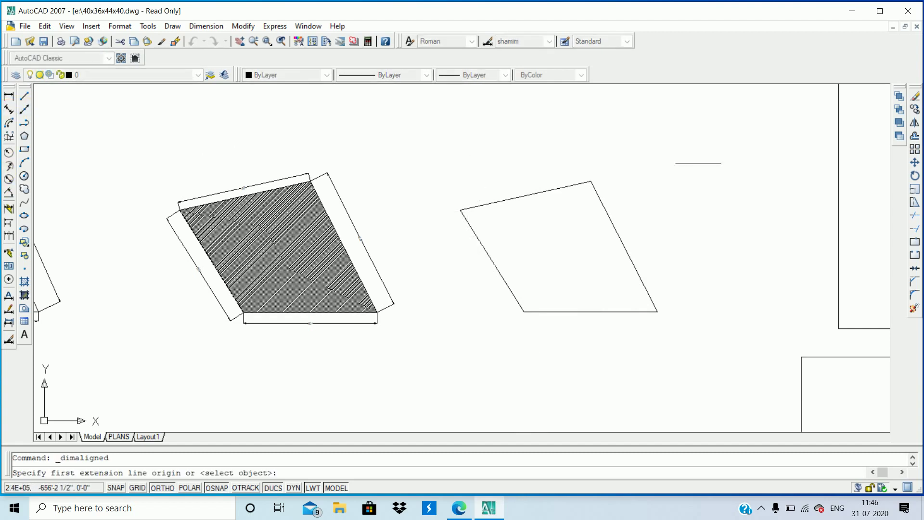
scroll(586, 309, up, 5)
scroll(577, 311, up, 2)
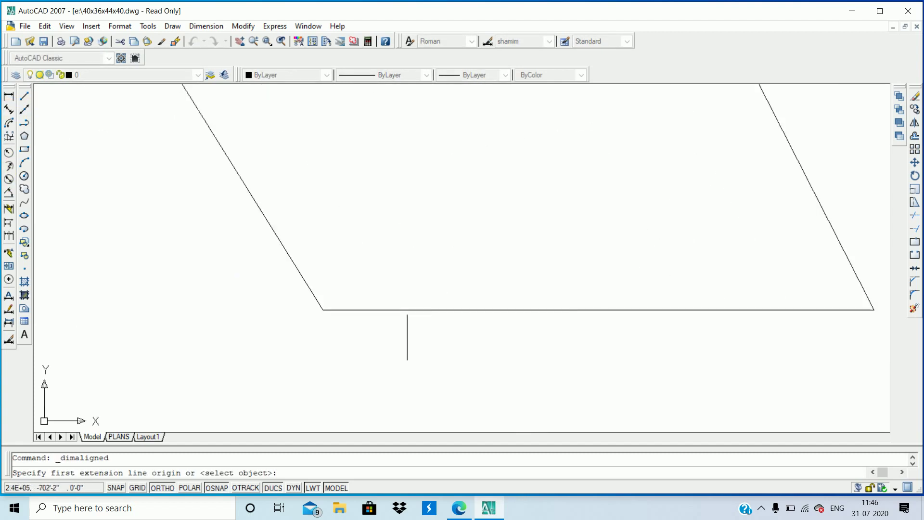
click(323, 309)
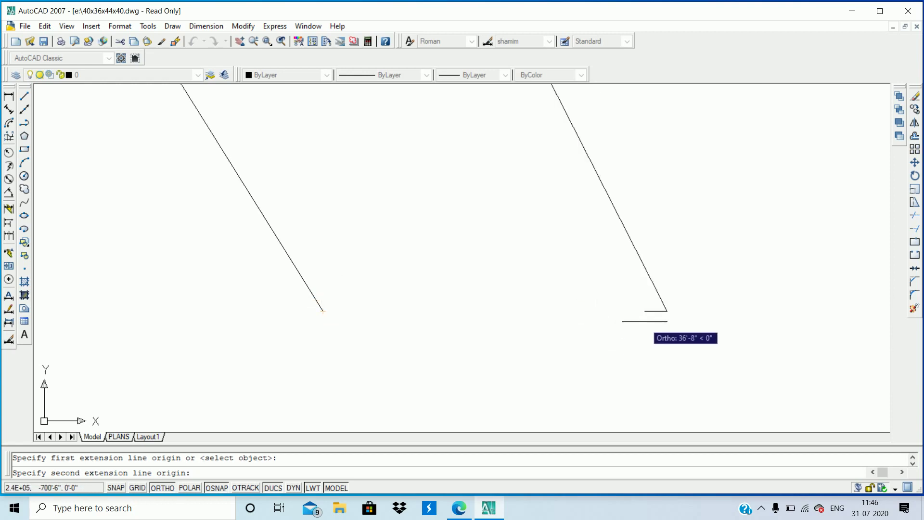
click(667, 311)
click(665, 330)
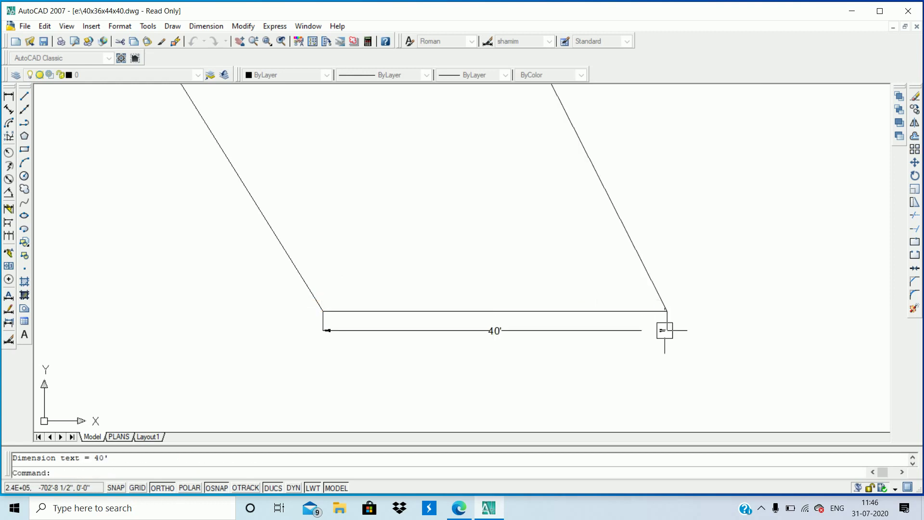
scroll(537, 345, up, 3)
scroll(537, 345, down, 6)
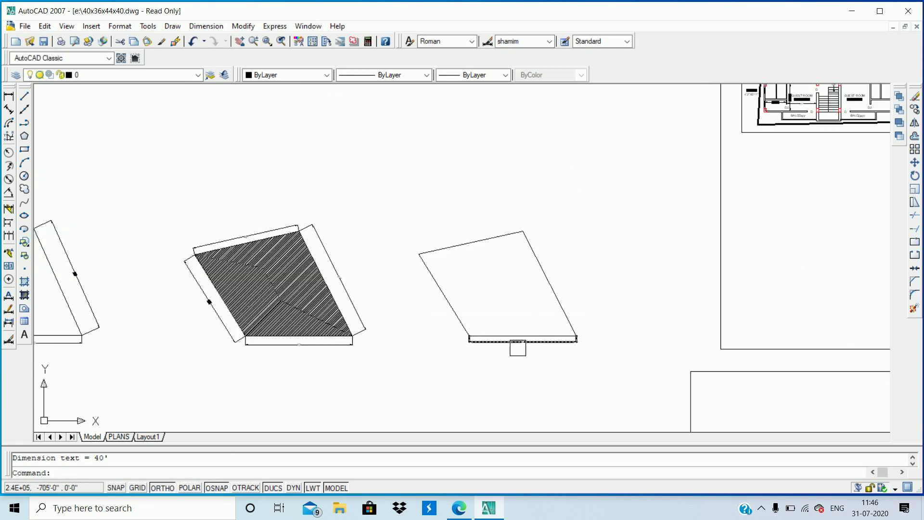
scroll(279, 355, up, 6)
scroll(289, 355, down, 6)
scroll(289, 354, down, 2)
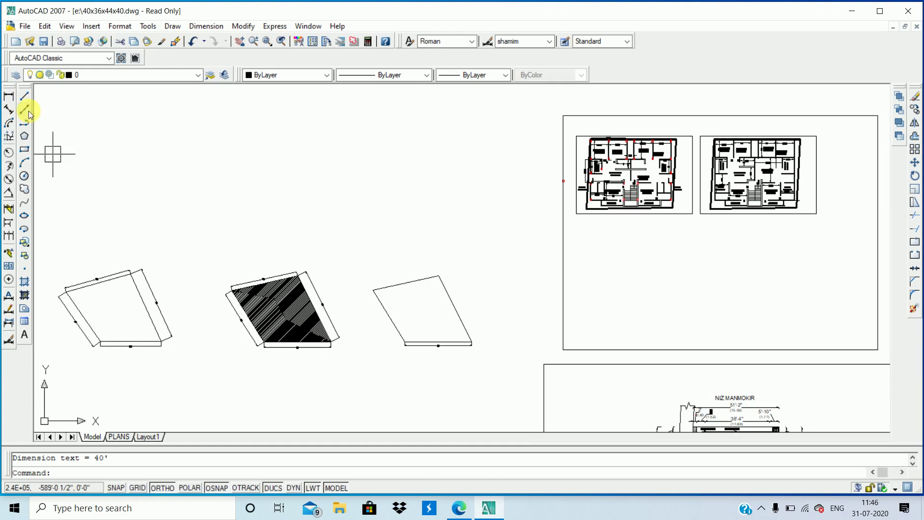
Add a 44' aligned dimension beside the plot's right side
click(10, 112)
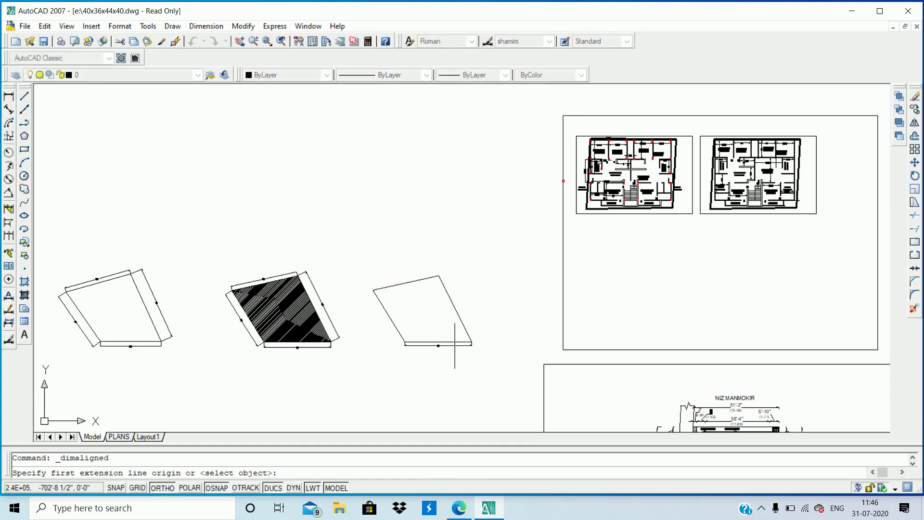
scroll(455, 345, up, 5)
scroll(534, 374, up, 2)
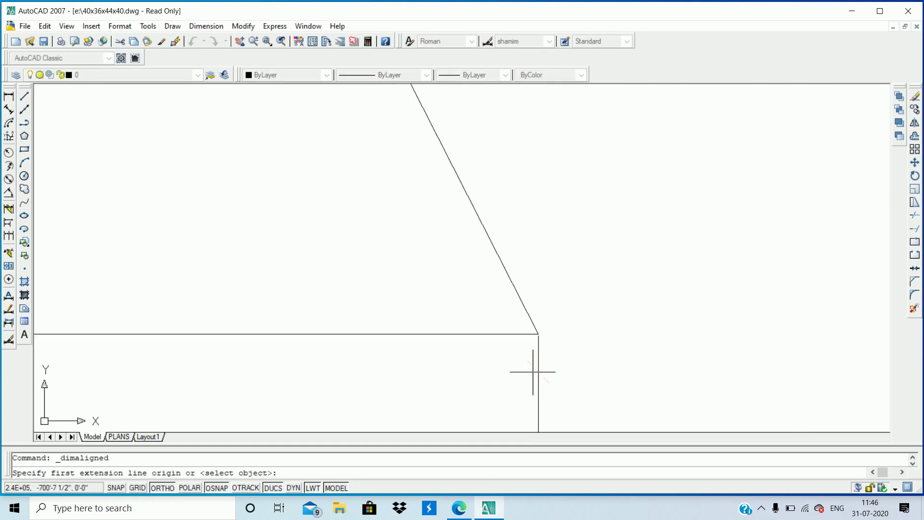
scroll(534, 373, up, 2)
click(543, 296)
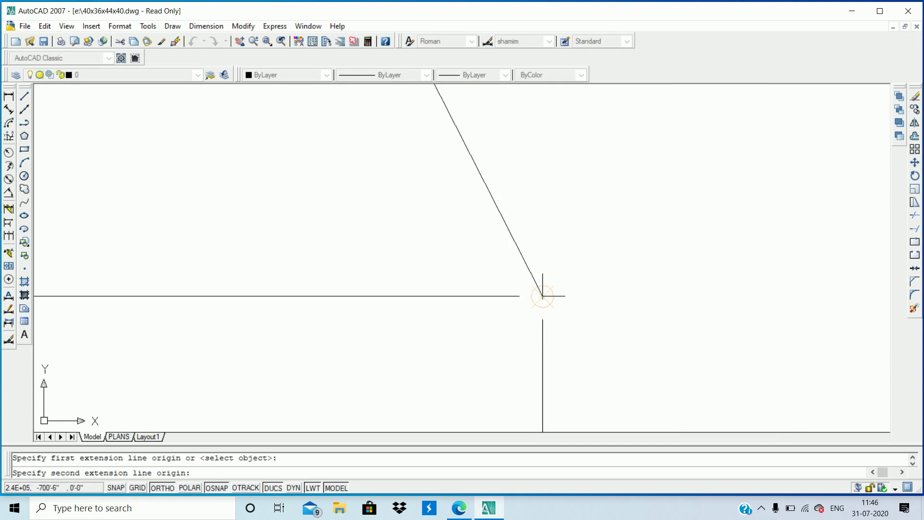
scroll(516, 279, down, 1)
scroll(508, 275, down, 2)
scroll(506, 273, down, 2)
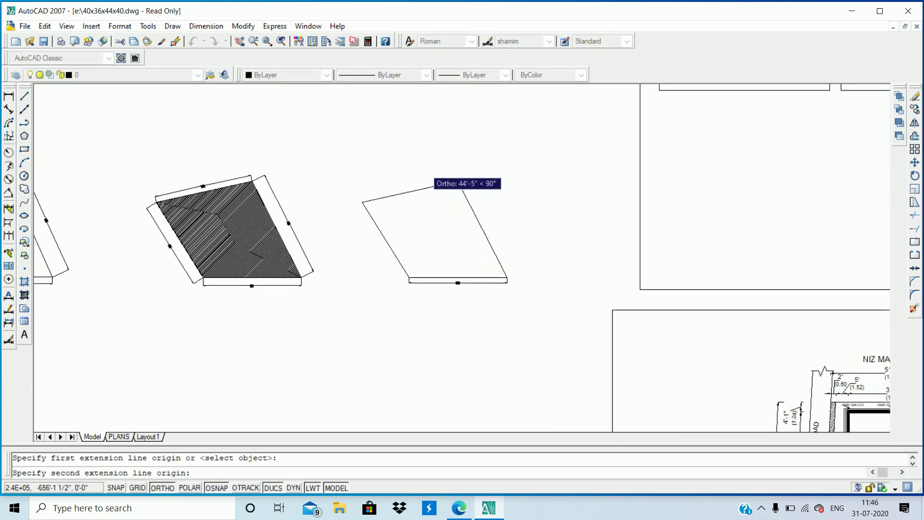
scroll(424, 173, up, 3)
click(572, 207)
scroll(568, 209, down, 2)
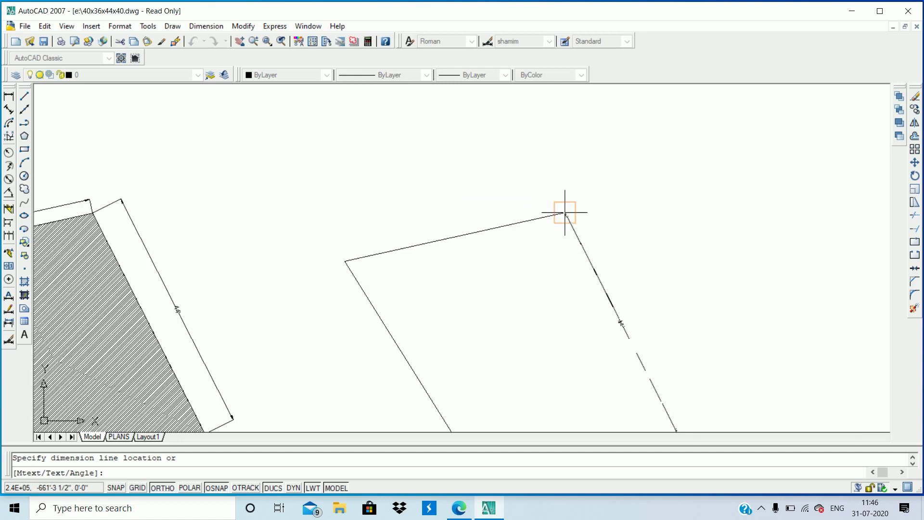
scroll(599, 289, up, 1)
scroll(608, 265, up, 2)
scroll(492, 212, down, 2)
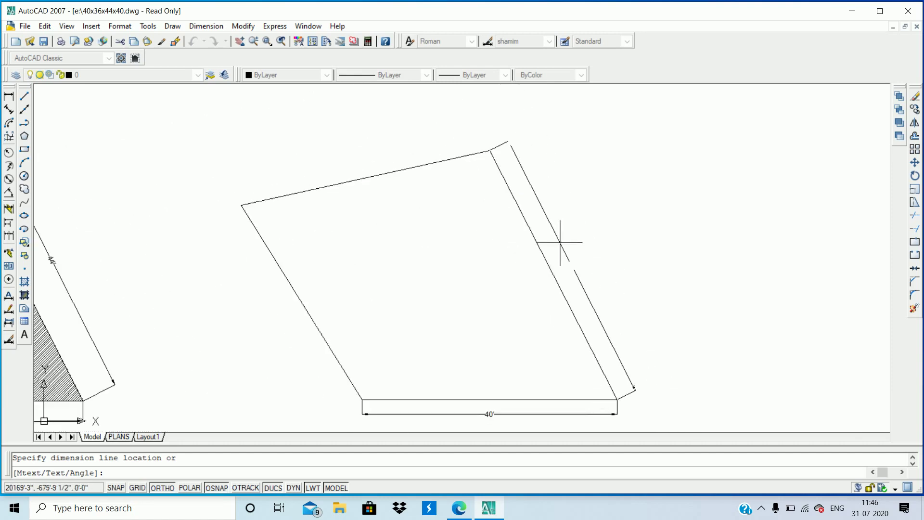
scroll(570, 268, up, 3)
click(569, 268)
scroll(561, 264, down, 4)
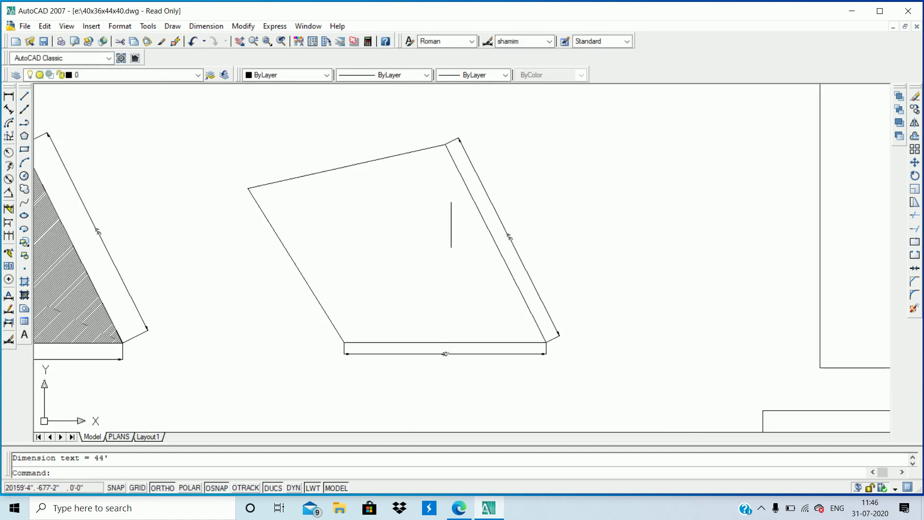
scroll(420, 202, down, 1)
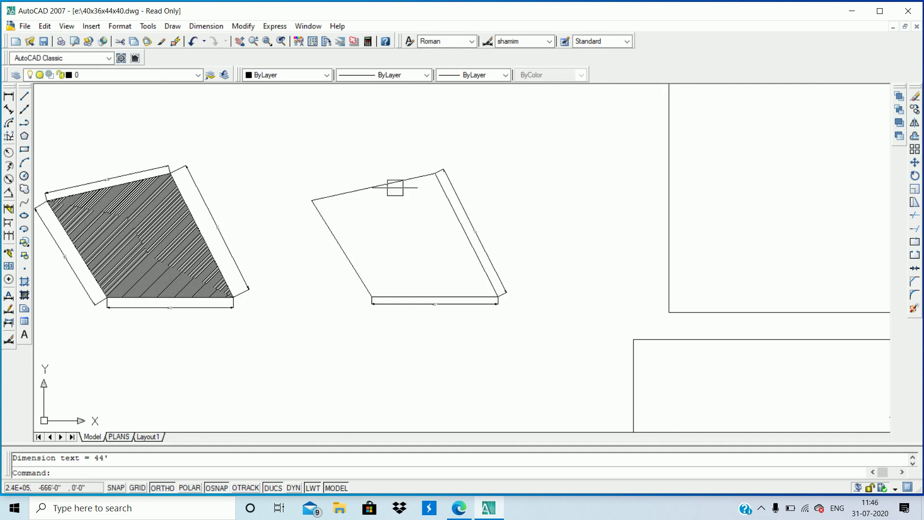
Add a 40' aligned dimension along the plot's top side, corner to corner
click(9, 110)
scroll(351, 187, up, 1)
click(296, 204)
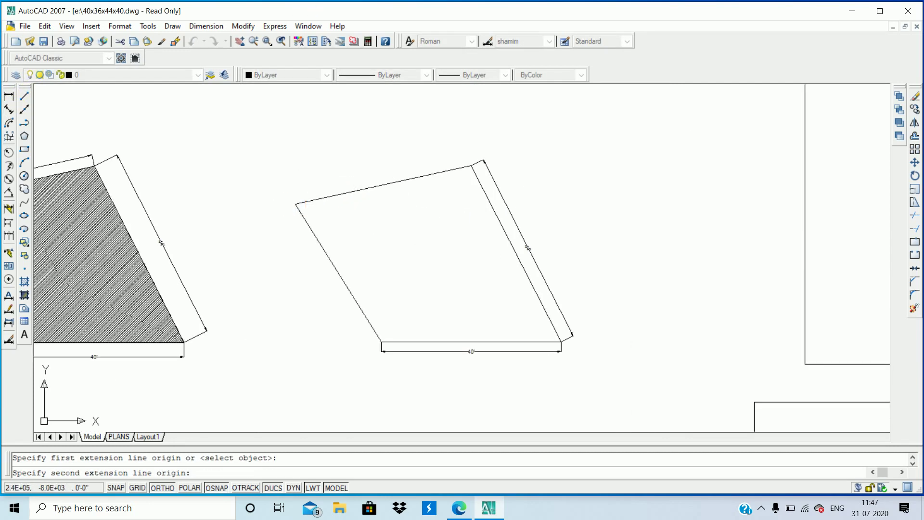
scroll(482, 164, up, 4)
scroll(558, 91, up, 1)
scroll(530, 173, up, 2)
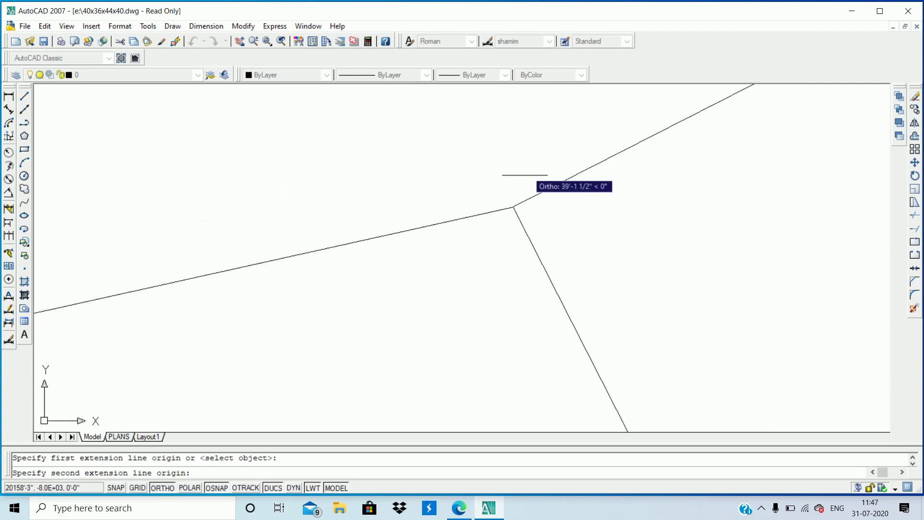
mouse_move(525, 175)
middle_down()
mouse_move(493, 228)
mouse_move(508, 162)
mouse_move(531, 187)
middle_up()
click(516, 158)
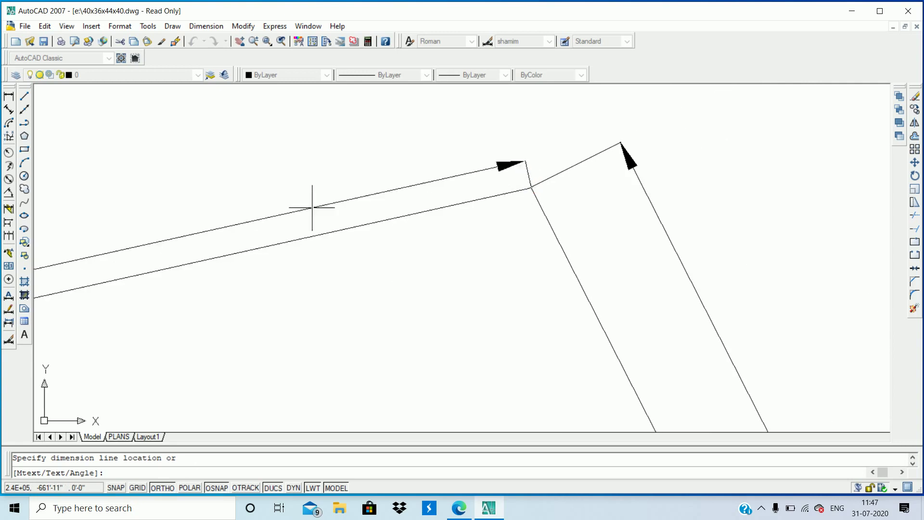
scroll(312, 207, down, 1)
scroll(310, 203, down, 1)
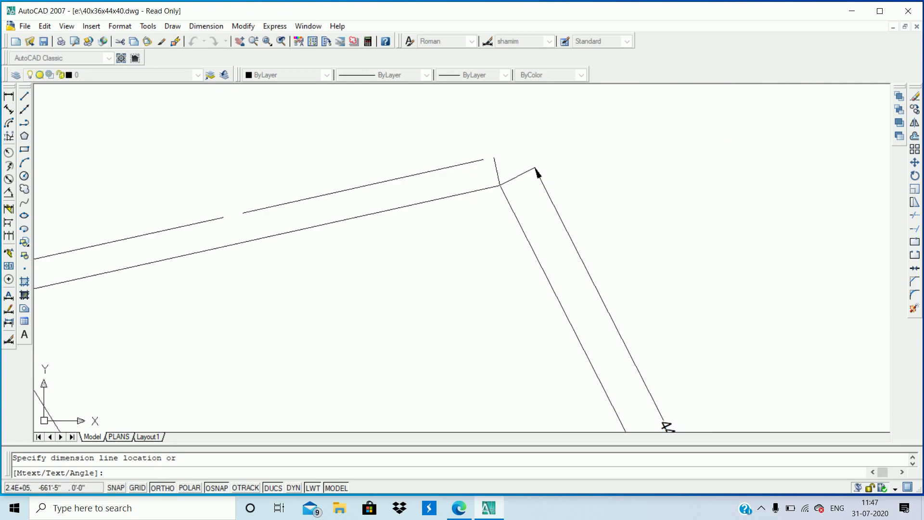
click(301, 204)
scroll(546, 156, down, 2)
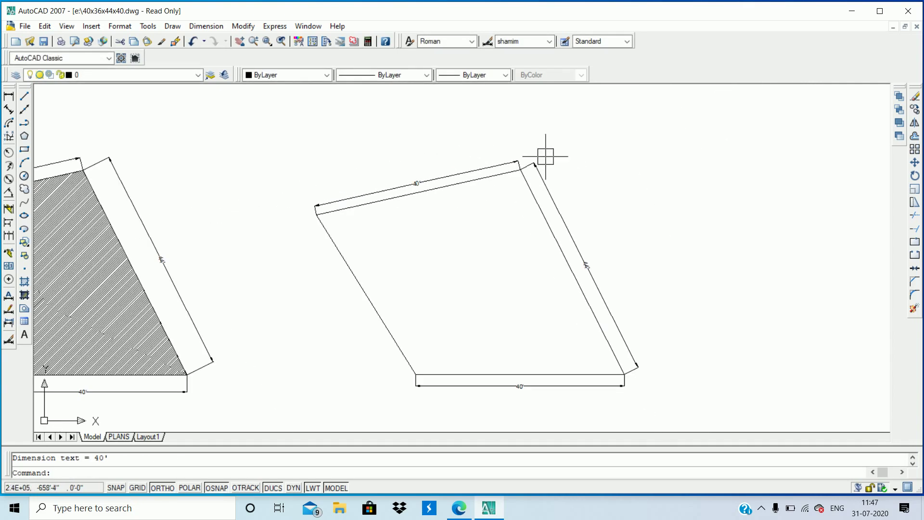
Add a 36' aligned dimension beside the left side, from bottom-left to top-left corner
click(9, 109)
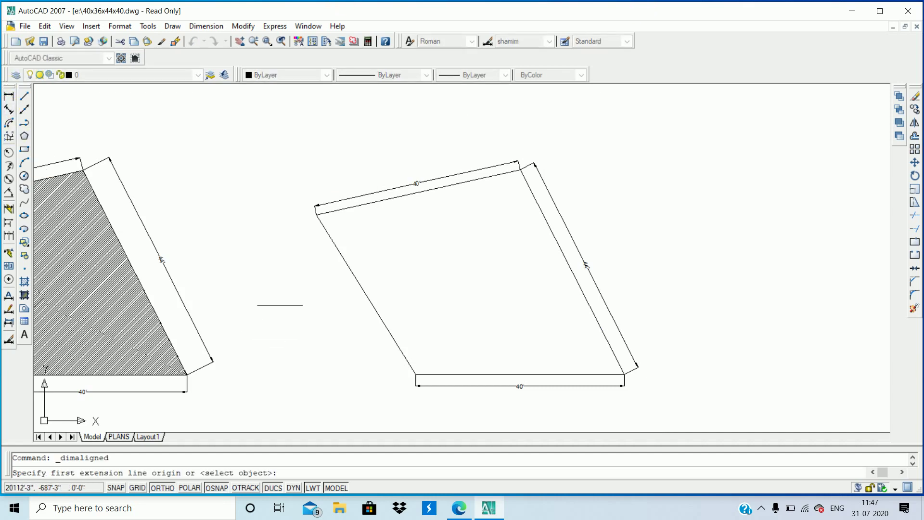
scroll(280, 305, down, 2)
scroll(311, 325, up, 3)
scroll(320, 341, up, 2)
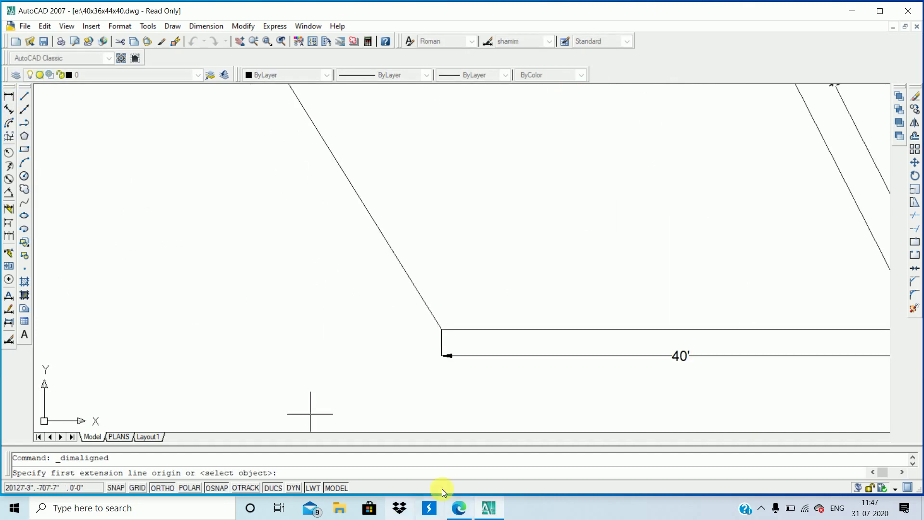
mouse_move(442, 335)
middle_down()
mouse_move(479, 324)
mouse_move(498, 296)
mouse_move(642, 327)
middle_up()
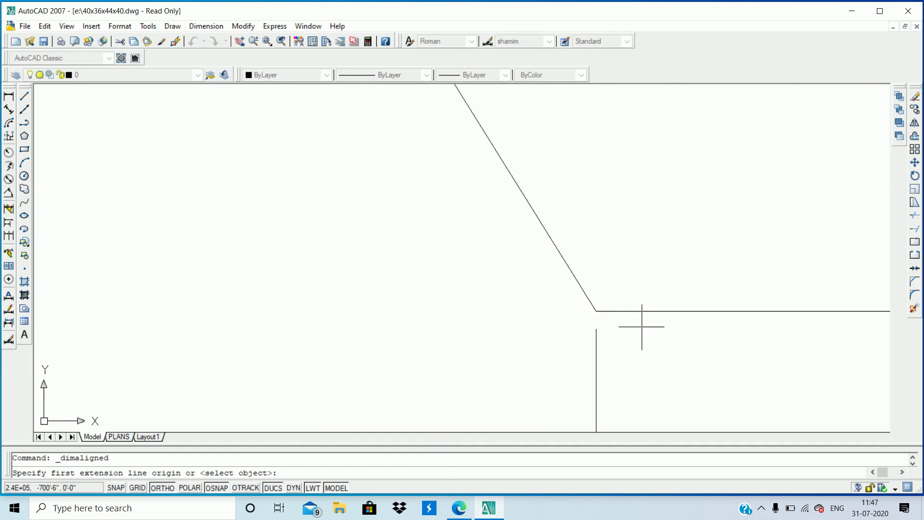
click(596, 311)
middle_drag(585, 285, 581, 370)
scroll(581, 369, down, 3)
scroll(512, 268, down, 2)
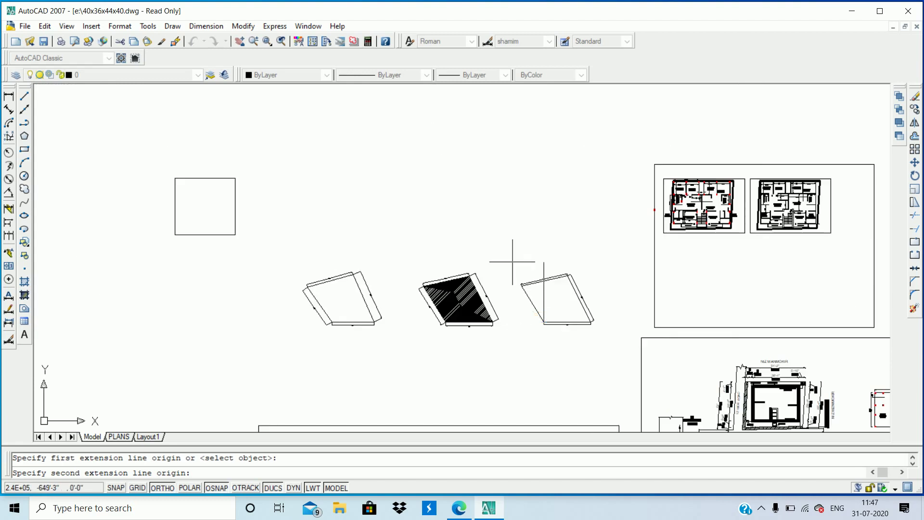
scroll(511, 268, up, 3)
scroll(496, 318, up, 2)
scroll(557, 382, up, 2)
mouse_move(449, 128)
middle_down()
mouse_move(437, 108)
mouse_move(334, 108)
mouse_move(354, 148)
mouse_move(337, 156)
mouse_move(333, 177)
mouse_move(229, 141)
middle_up()
click(225, 150)
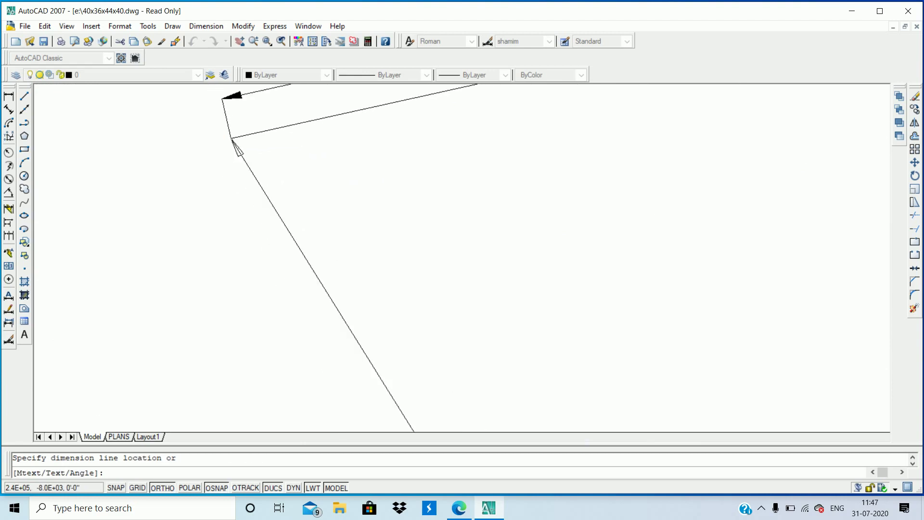
scroll(229, 150, down, 3)
scroll(228, 164, up, 1)
scroll(227, 170, up, 1)
scroll(226, 177, up, 1)
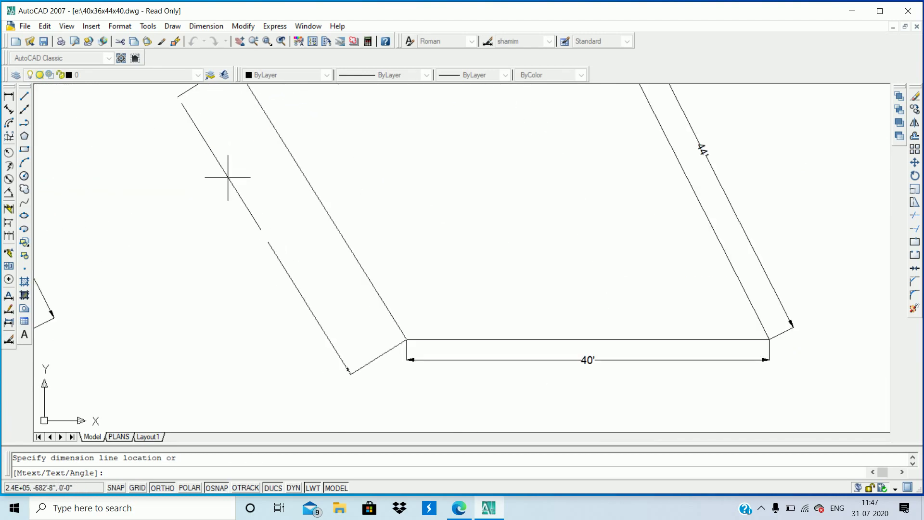
click(260, 184)
scroll(382, 212, down, 3)
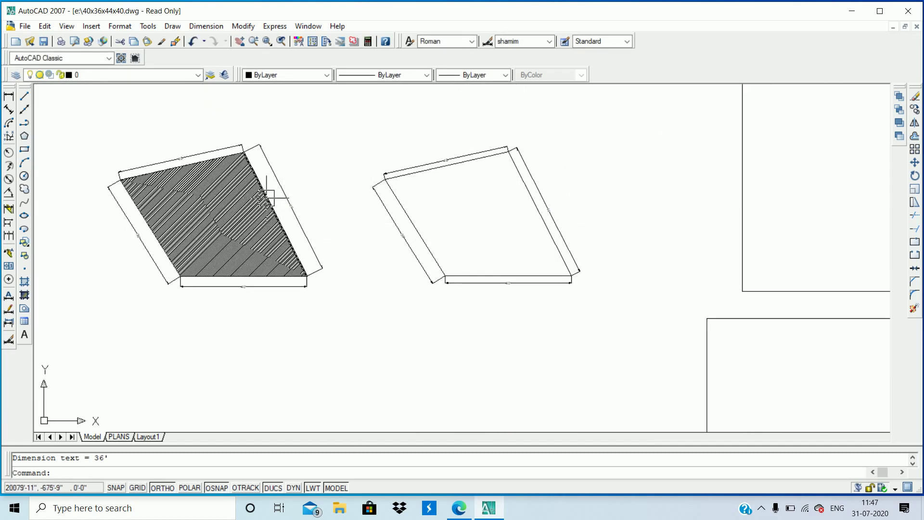
scroll(260, 195, up, 1)
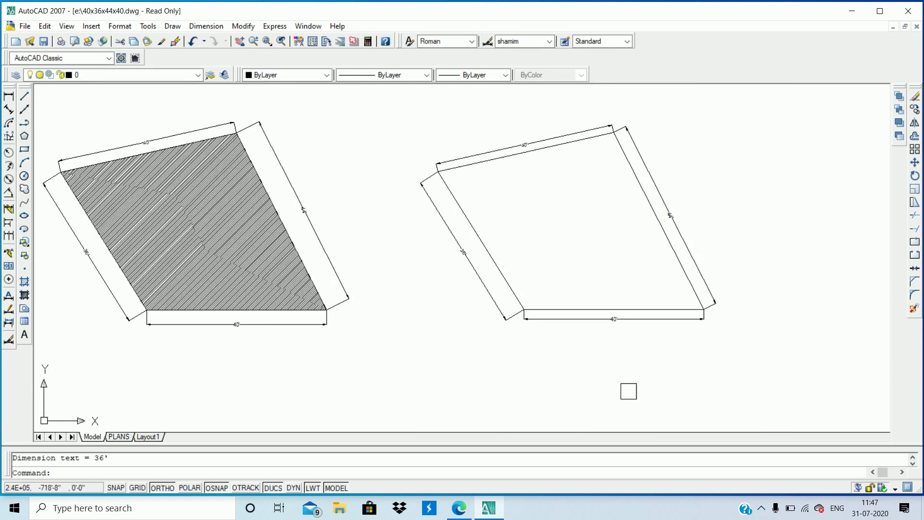
Hatch the right-hand plot's interior with ANSI31 at scale 30 using an inside pick point
click(25, 285)
text(30)
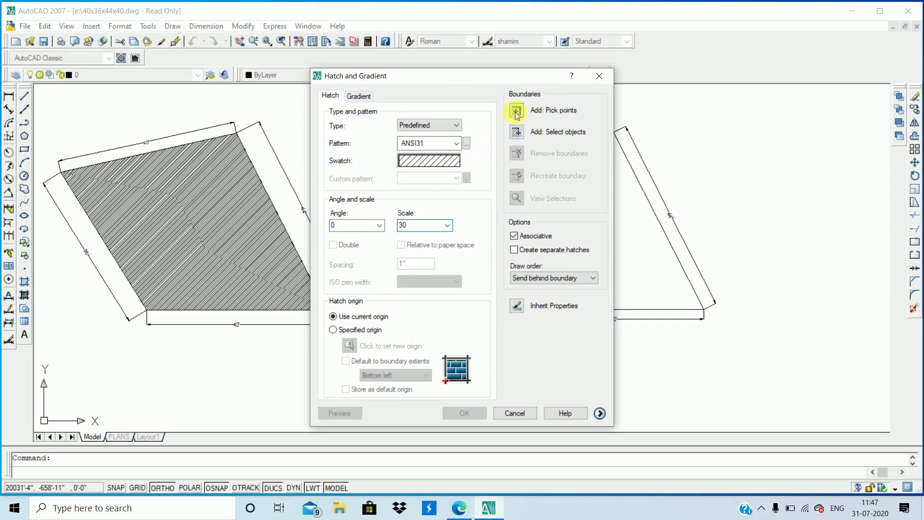
click(516, 111)
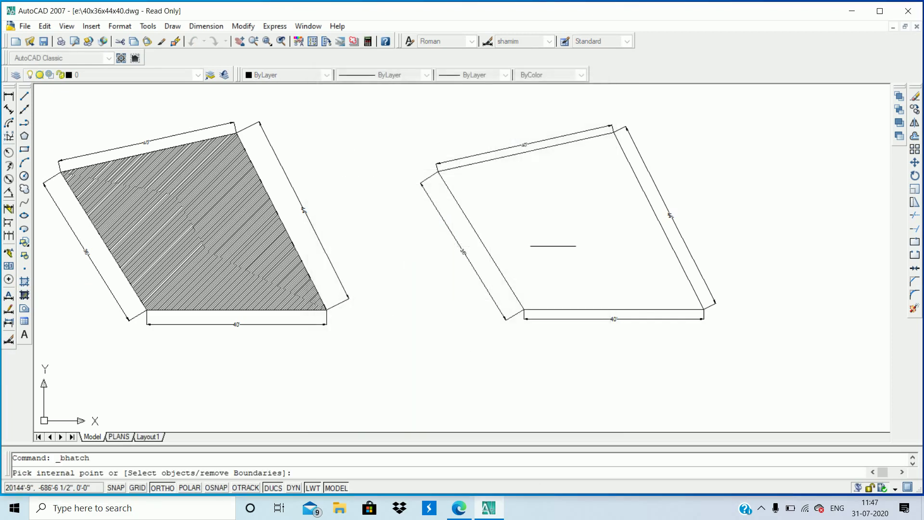
click(557, 233)
key(Return)
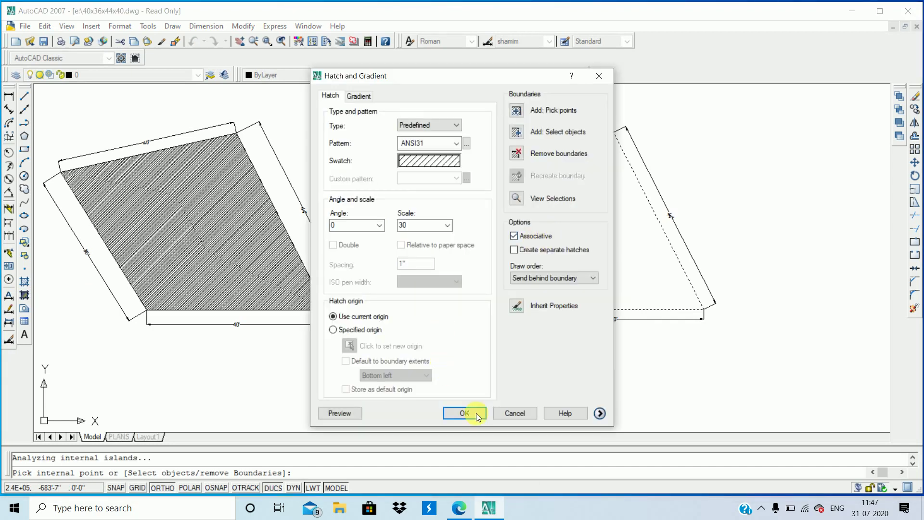
click(465, 412)
scroll(540, 206, down, 2)
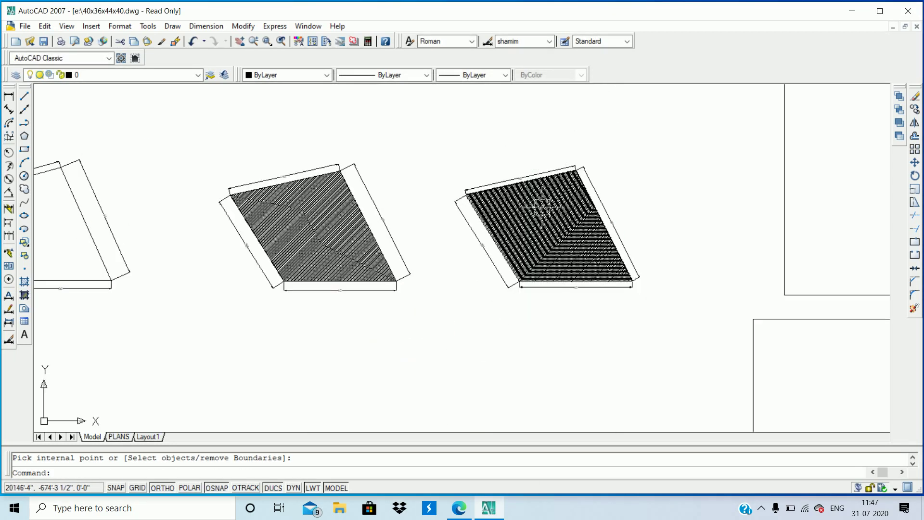
scroll(541, 207, up, 3)
scroll(530, 197, up, 2)
scroll(507, 190, down, 5)
scroll(508, 190, up, 3)
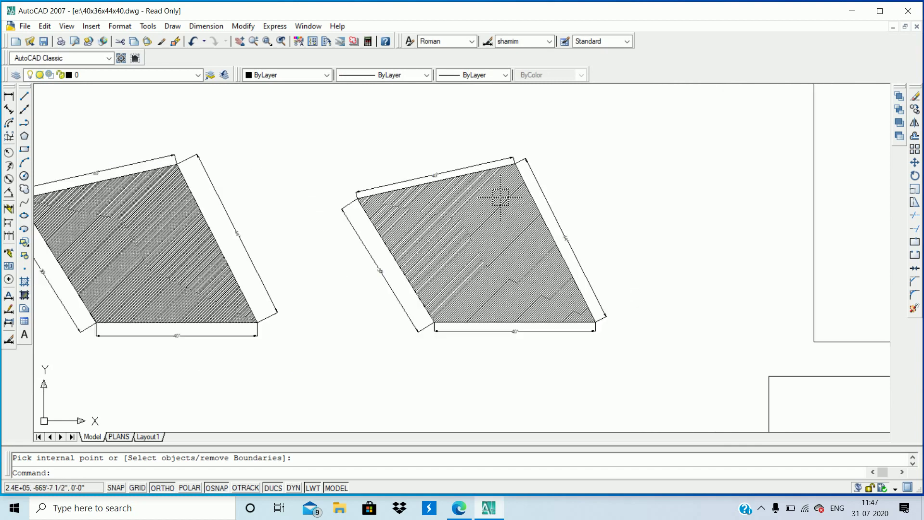
scroll(501, 196, up, 2)
scroll(497, 196, down, 1)
scroll(495, 201, up, 1)
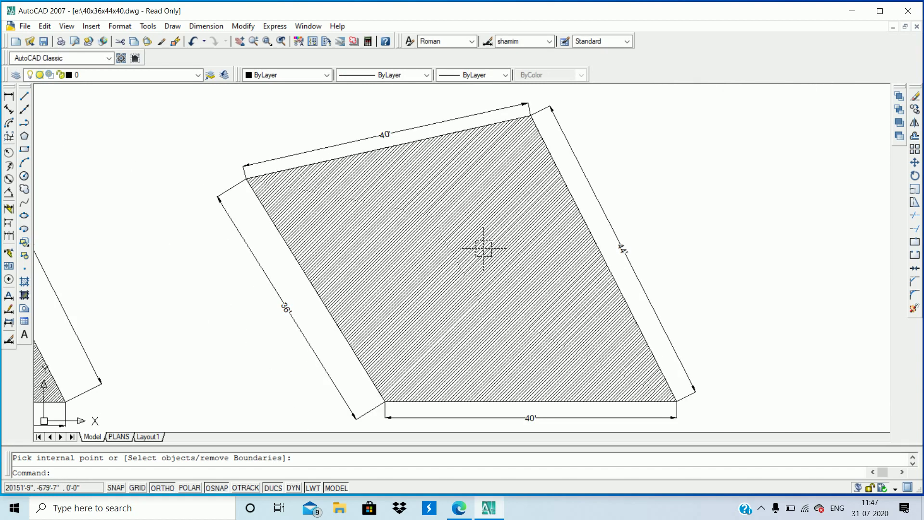